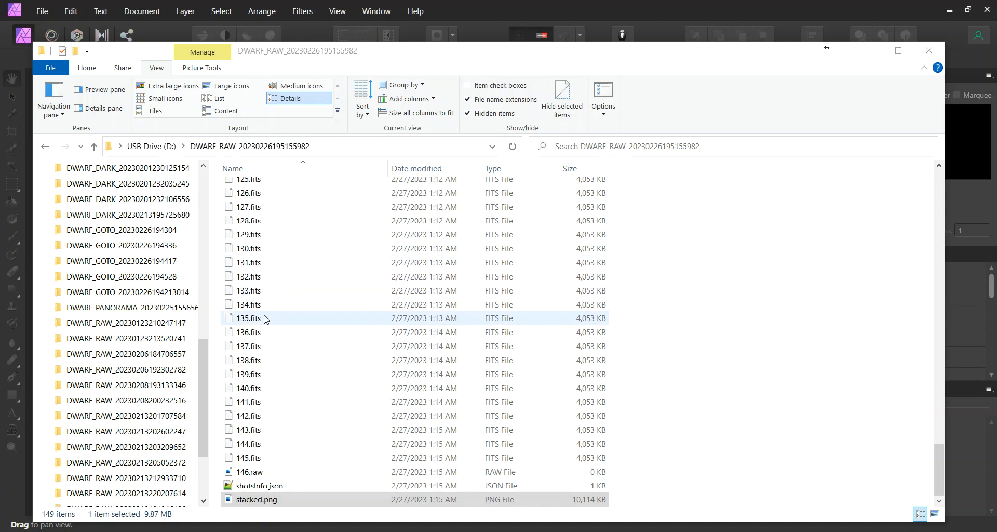
Review the exposure, gain, target and shotsStacked entries of the capture session in shotsInfo.json.
click(937, 467)
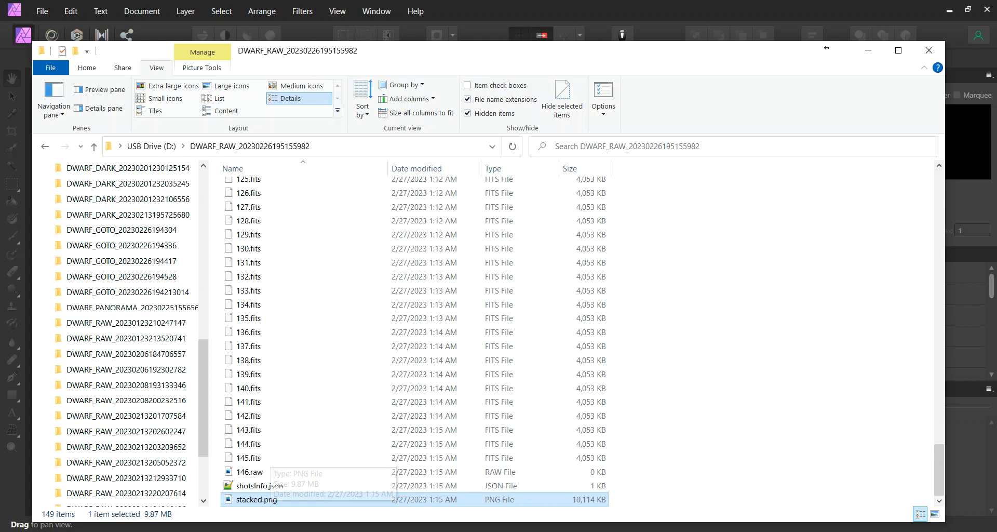
drag(1, 124, 554, 91)
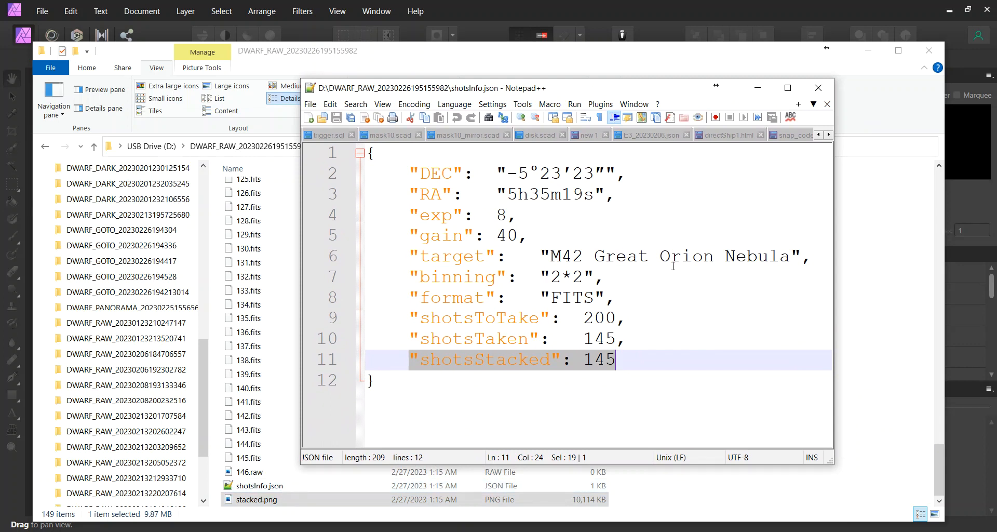
drag(410, 214, 523, 215)
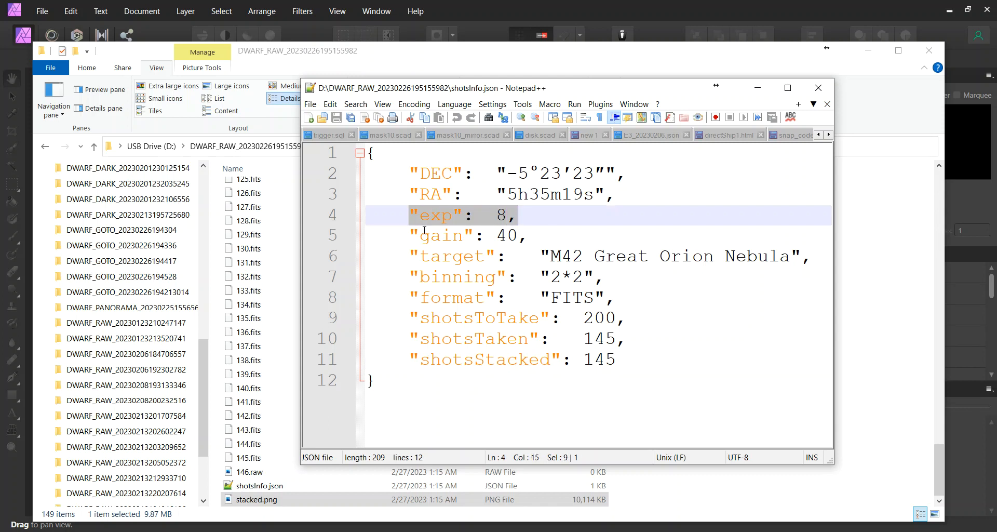
drag(410, 235, 557, 233)
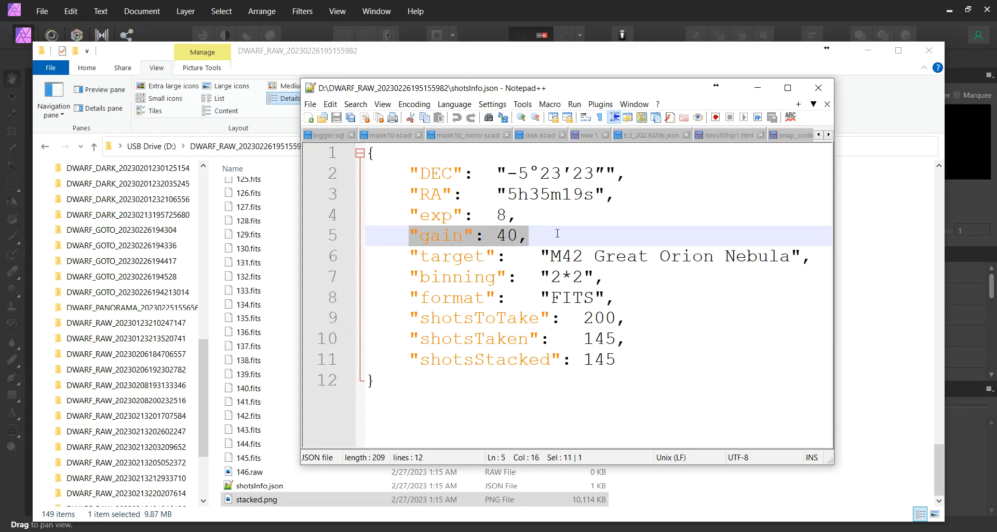
drag(410, 256, 764, 256)
key(shift+End)
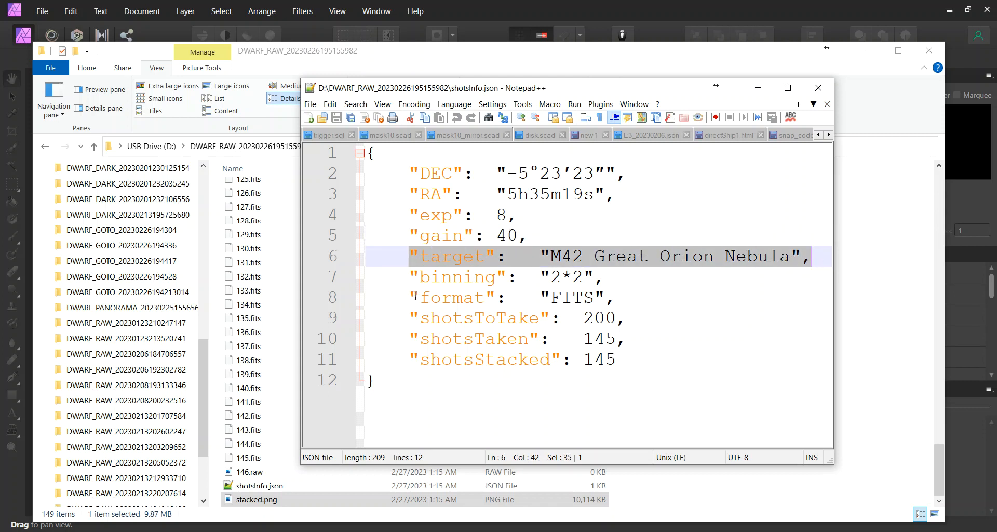
click(412, 354)
drag(412, 354, 623, 360)
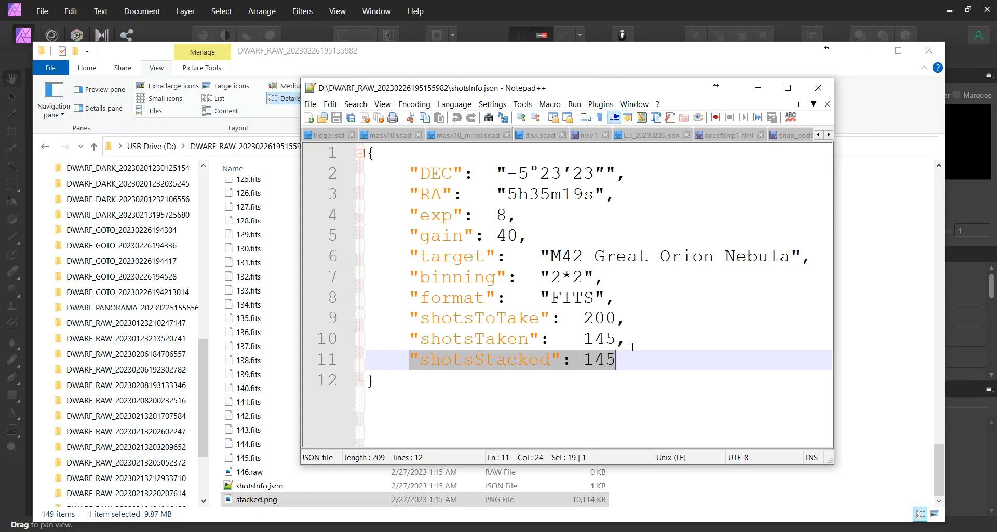
drag(618, 92, 0, 54)
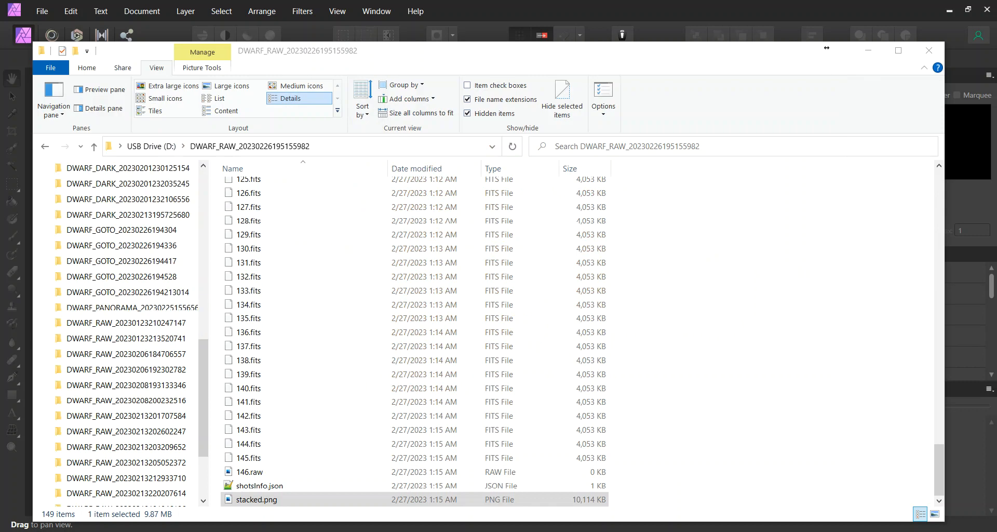
Select stacked.png in the capture folder, switch to Affinity Photo with that image open and dismiss the e-mail notification.
click(272, 501)
drag(722, 52, 0, 38)
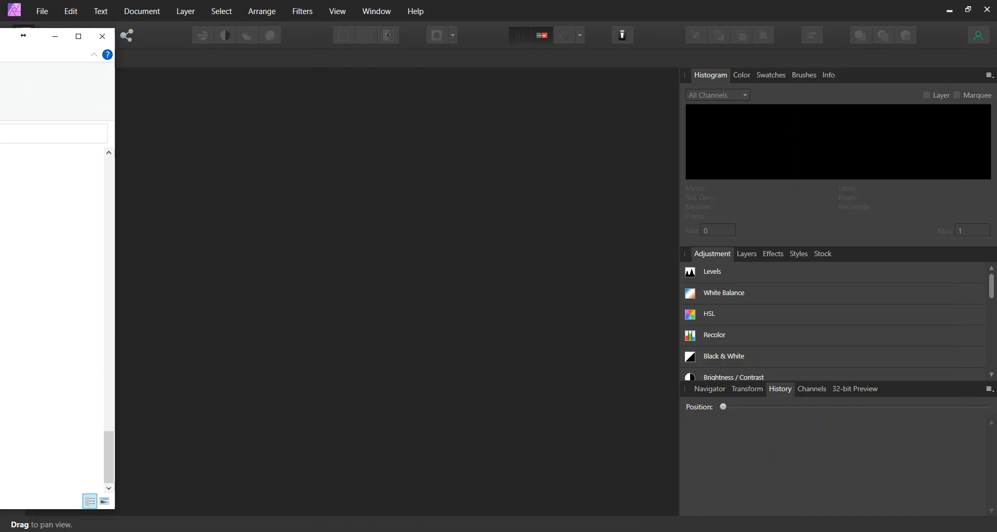
click(54, 36)
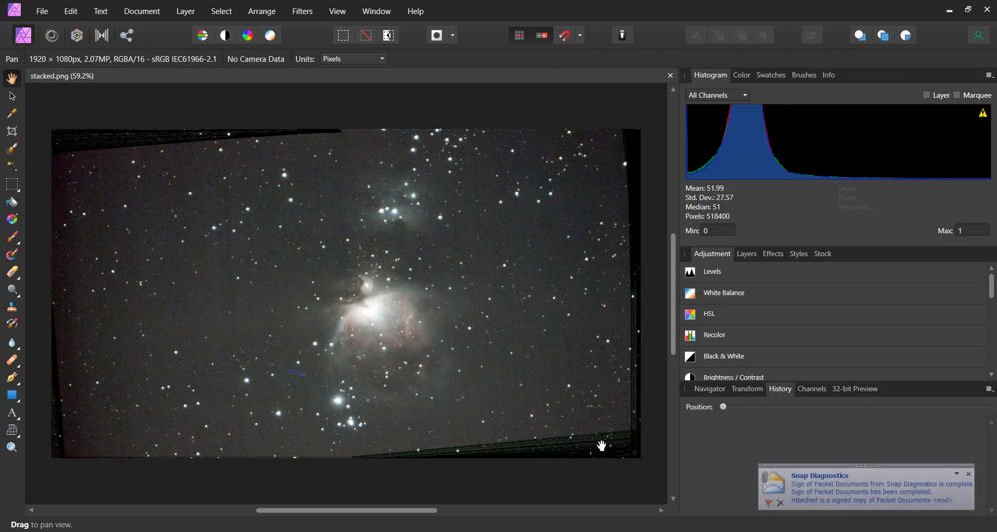
click(967, 473)
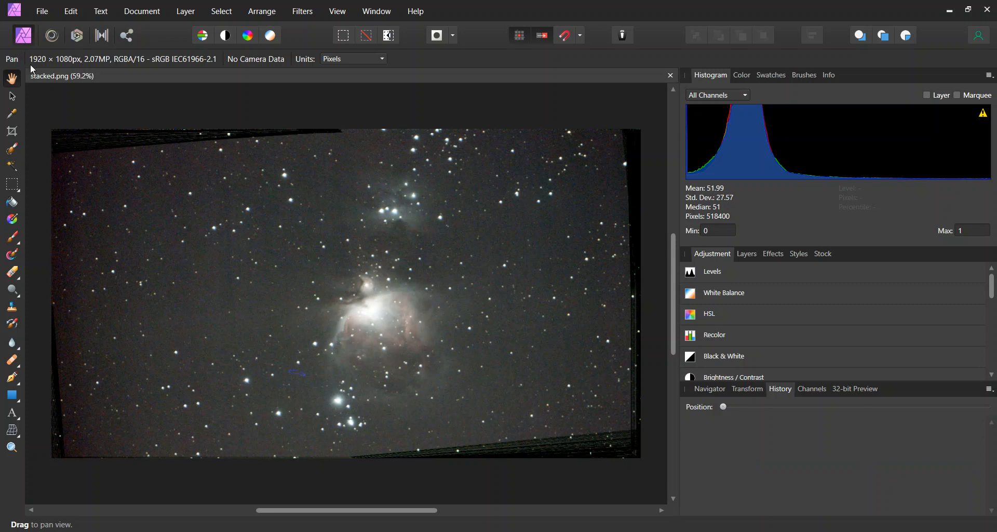
Crop the image to about 918 × 975 px around the nebula, cutting off the dark stacking borders, and apply it.
click(13, 132)
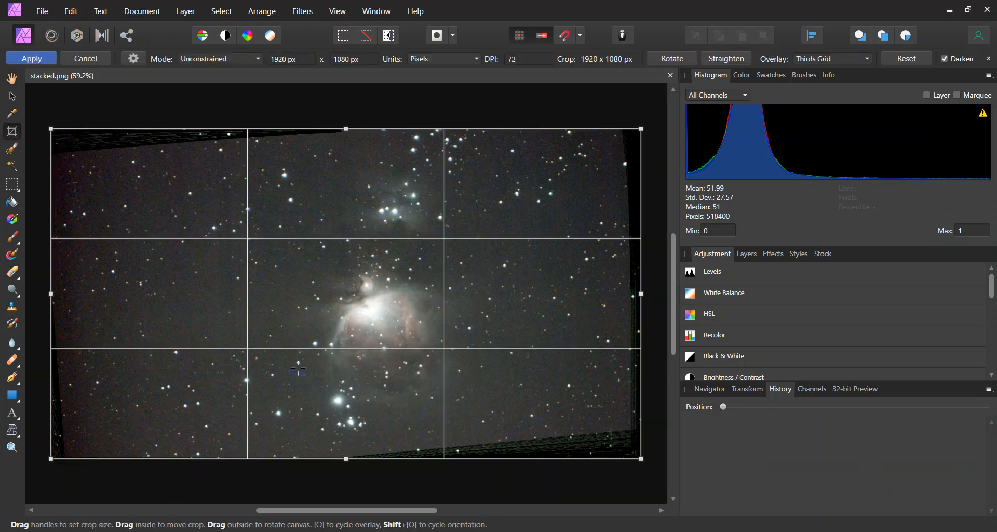
drag(346, 459, 346, 440)
drag(641, 286, 518, 293)
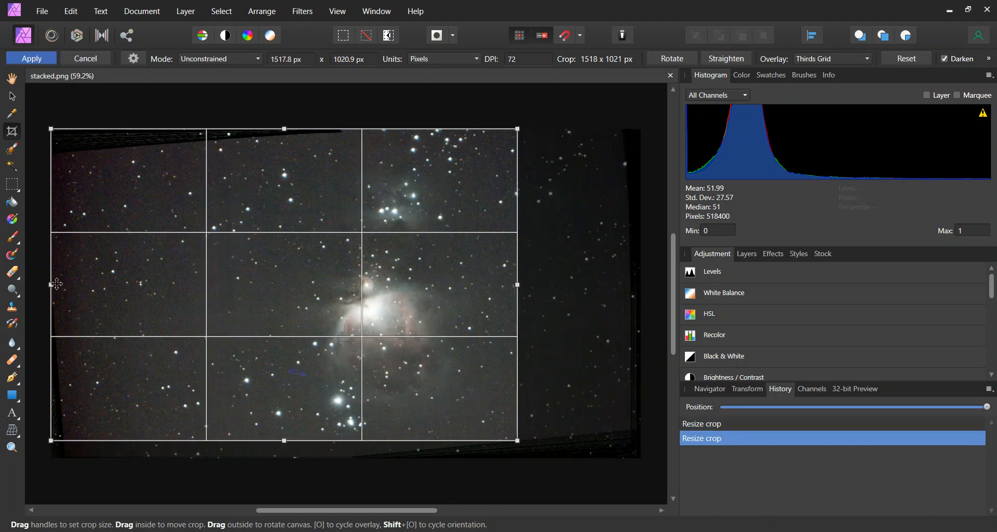
drag(52, 285, 235, 308)
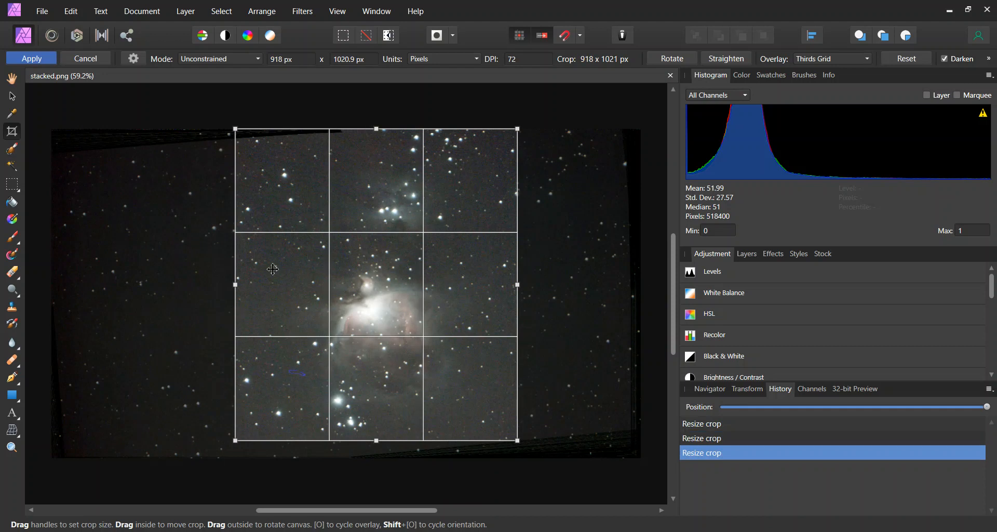
drag(378, 127, 377, 142)
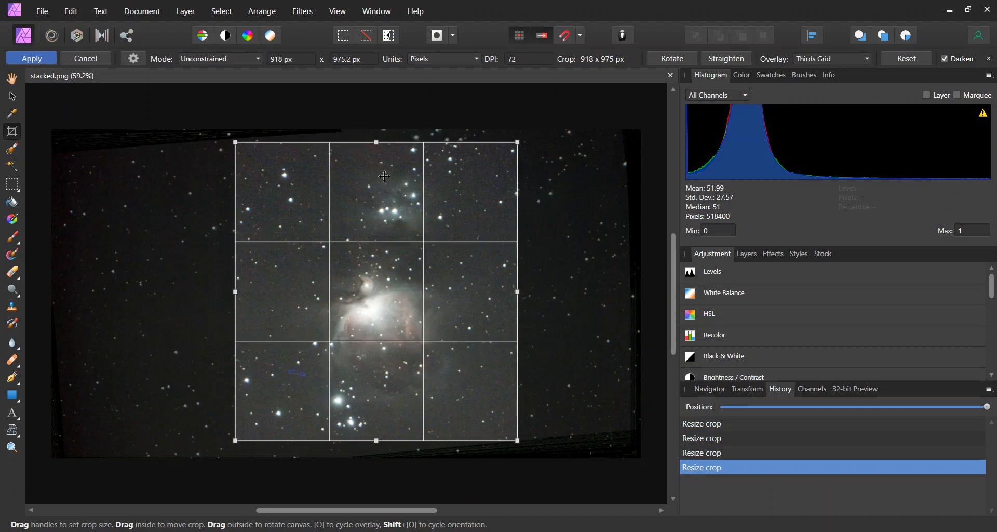
click(37, 59)
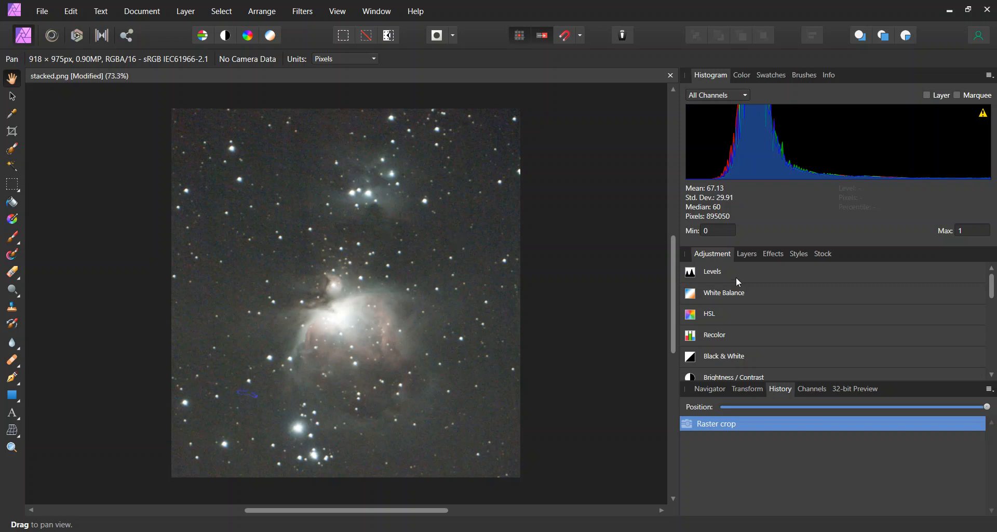
Add a Curves adjustment and, sampling from the image, raise the nebula's outer glow slightly and darken the sky background.
scroll(737, 279, down, 5)
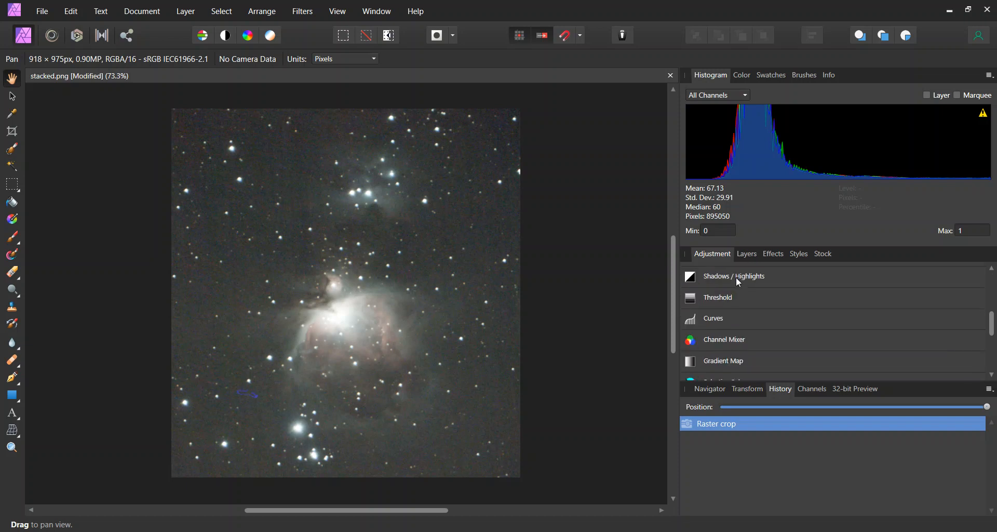
click(712, 321)
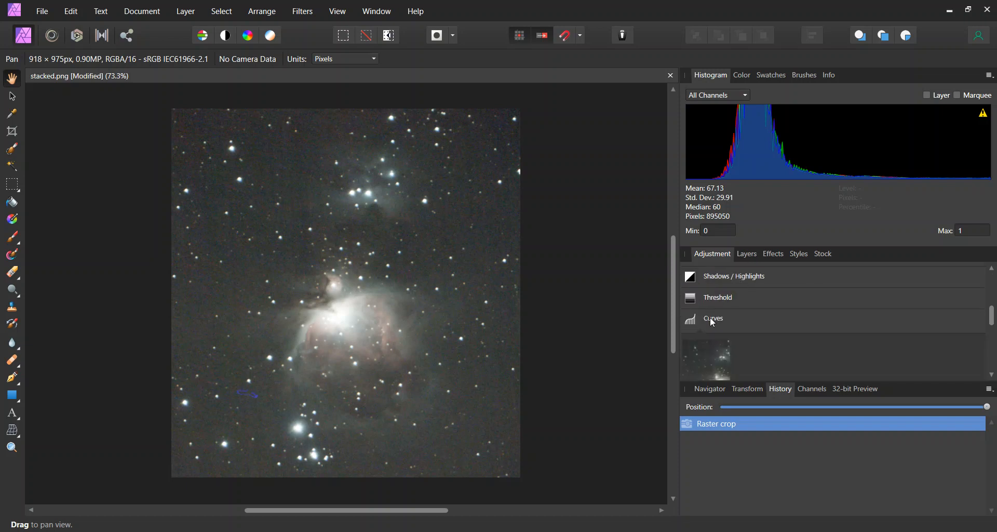
click(708, 322)
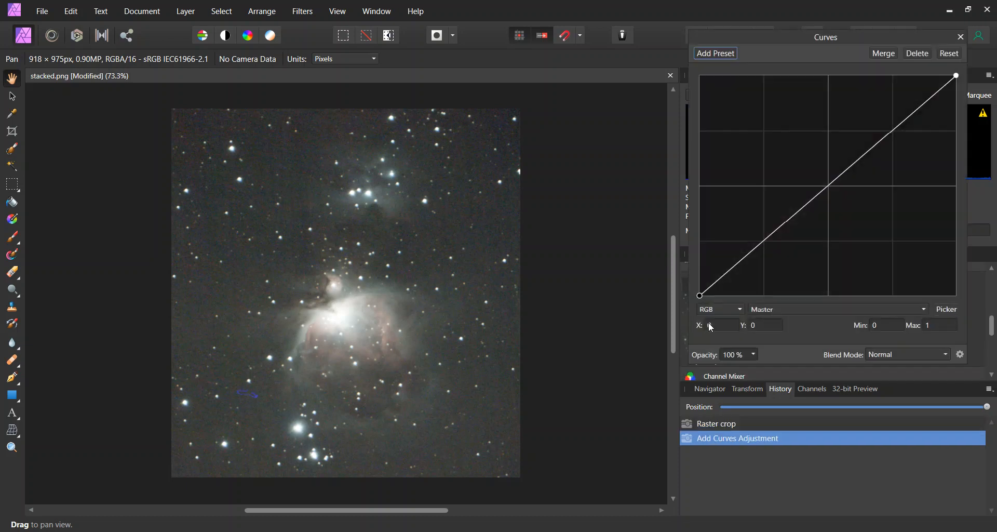
drag(776, 34, 756, 150)
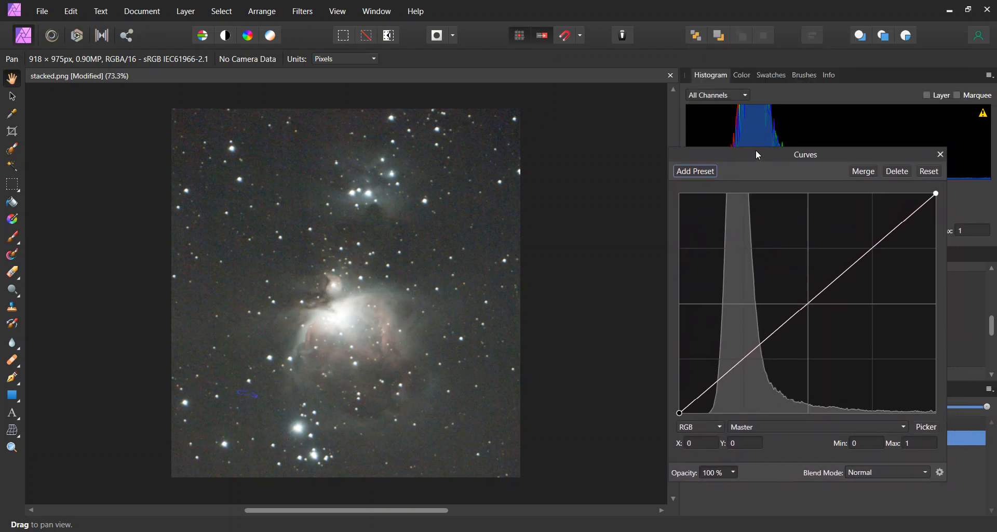
click(927, 427)
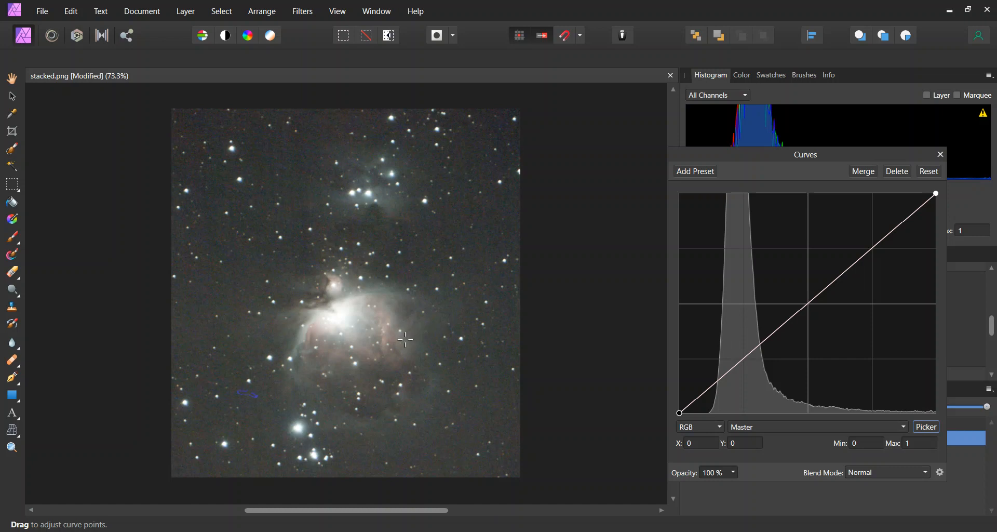
drag(400, 333, 401, 316)
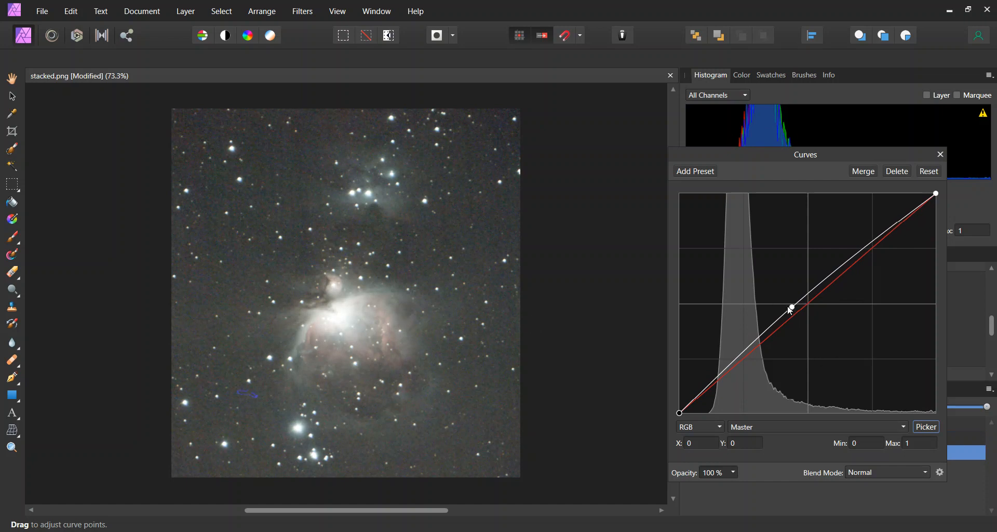
click(791, 306)
drag(496, 240, 501, 305)
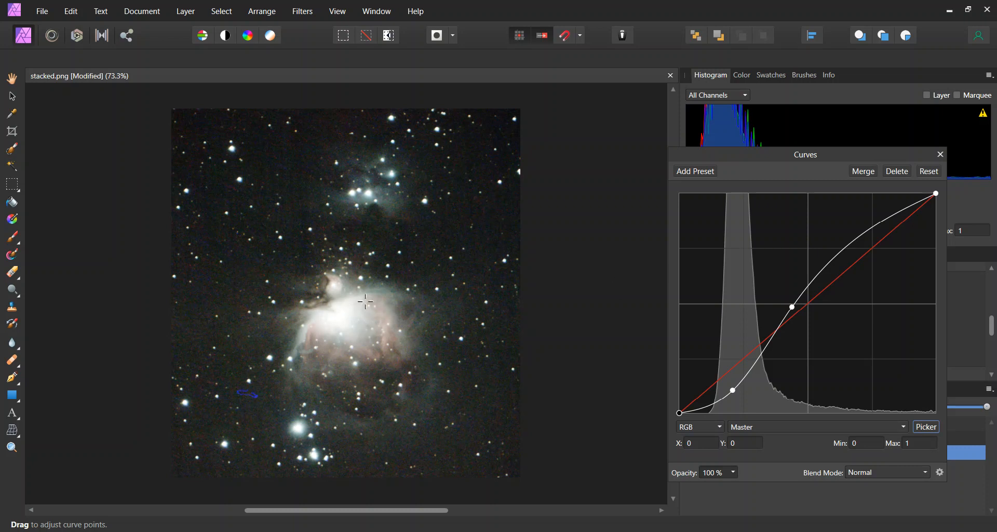
Add an upper curve point at about X 0.594, Y 0.661 to tame the nebula's bright core, and merge the adjustment.
click(832, 265)
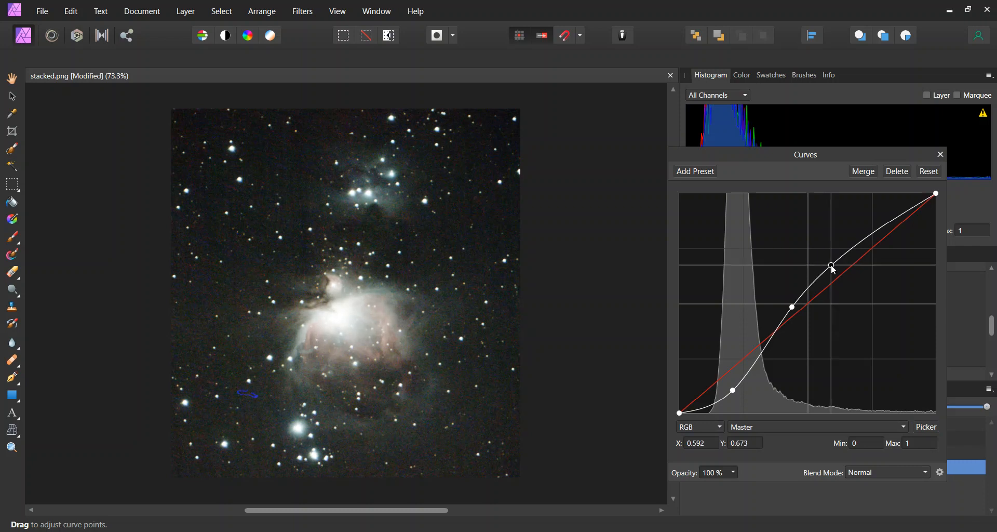
drag(832, 266, 833, 268)
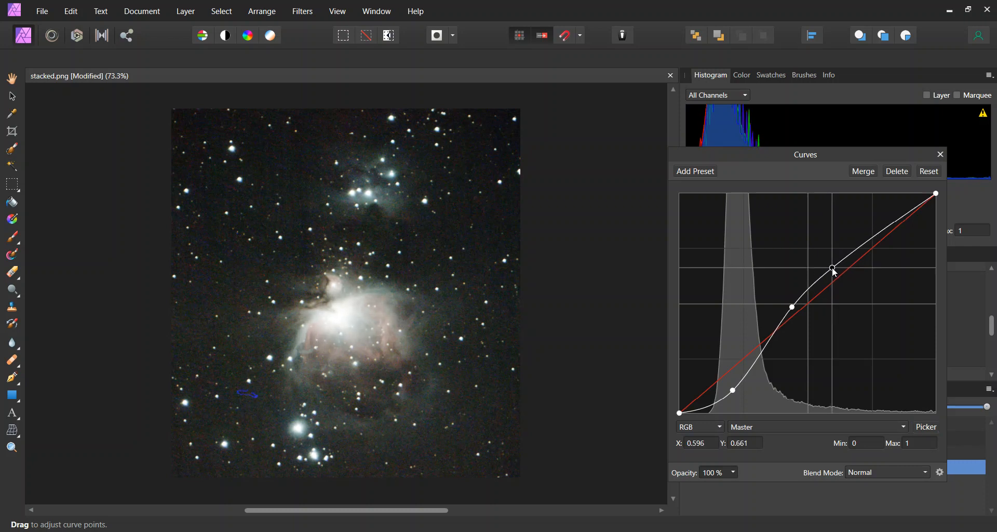
drag(832, 267, 833, 269)
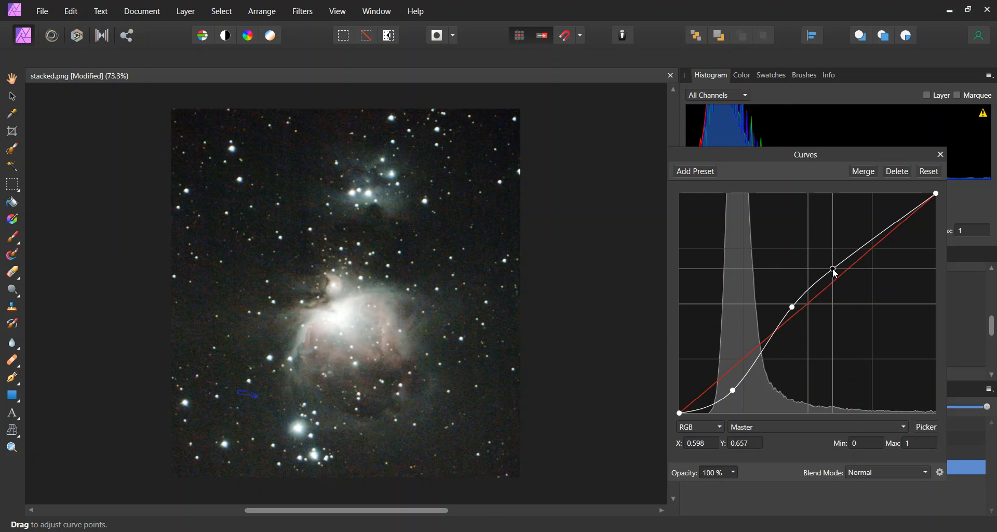
mouse_move(833, 269)
mouse_down()
mouse_move(854, 311)
mouse_move(845, 268)
mouse_move(827, 282)
mouse_move(831, 268)
mouse_up()
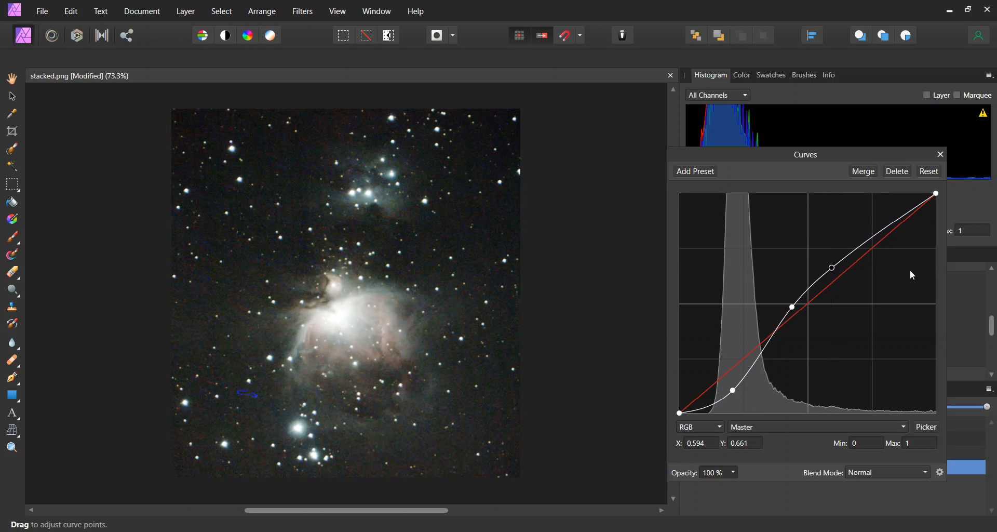
click(864, 172)
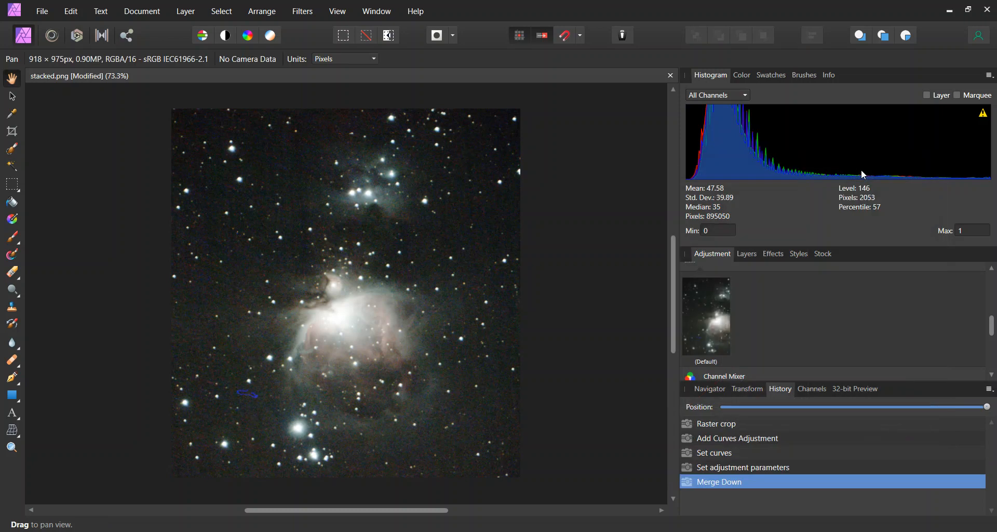
Merge in a second Curves adjustment that lifts the nebula, darkens the sky and holds the highlights at about X 0.576, Y 0.652.
click(707, 315)
click(923, 427)
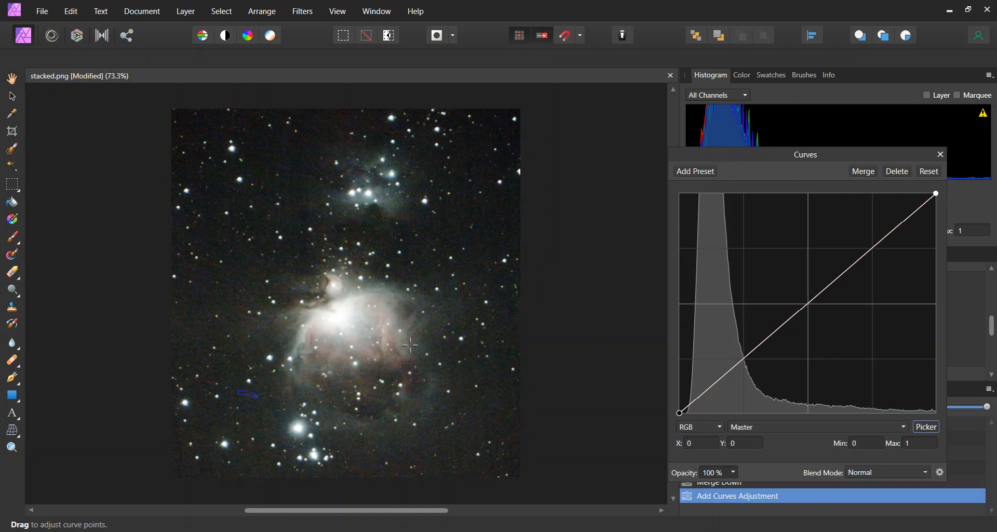
drag(410, 344, 407, 319)
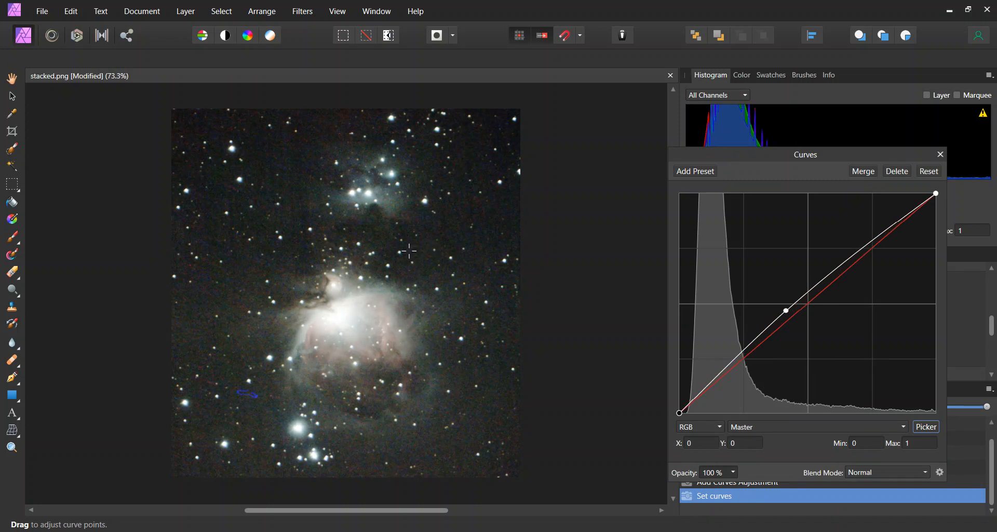
drag(409, 252, 425, 289)
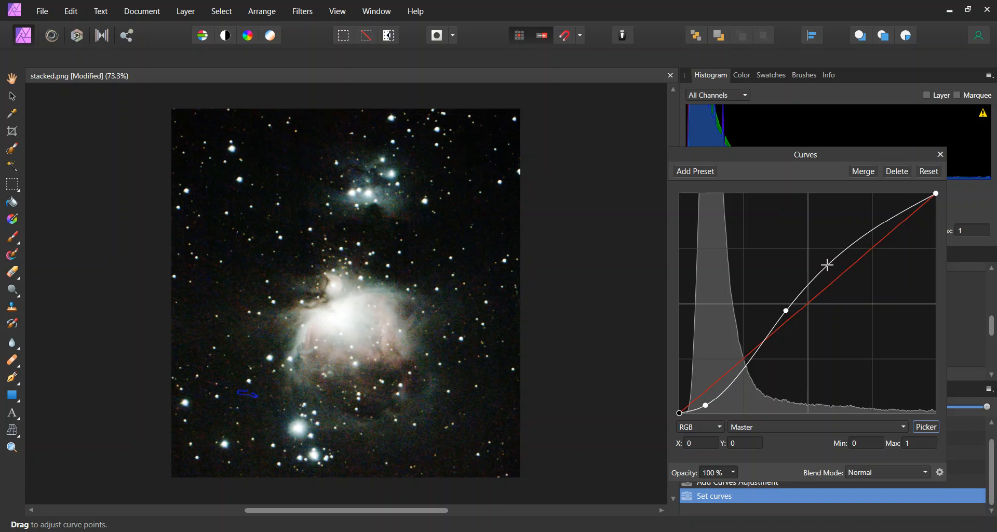
drag(824, 266, 827, 270)
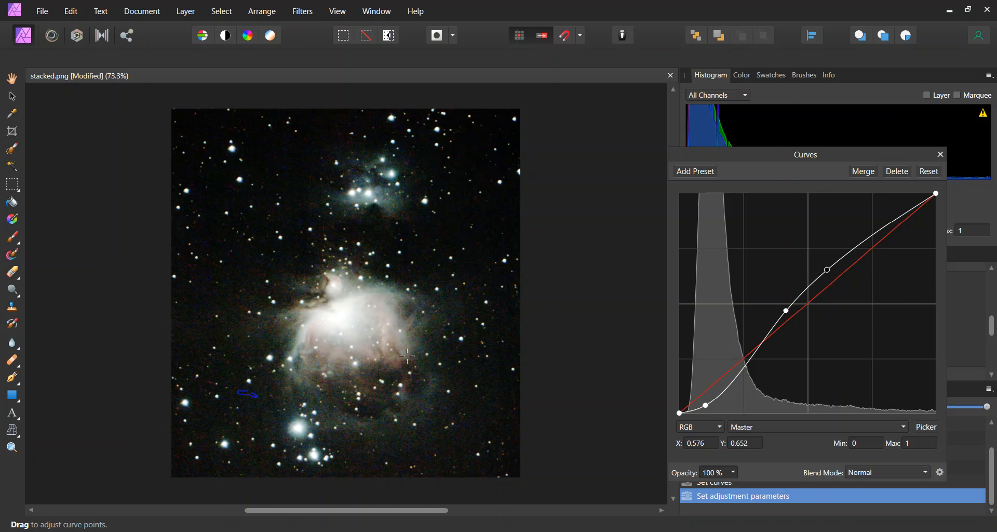
click(864, 171)
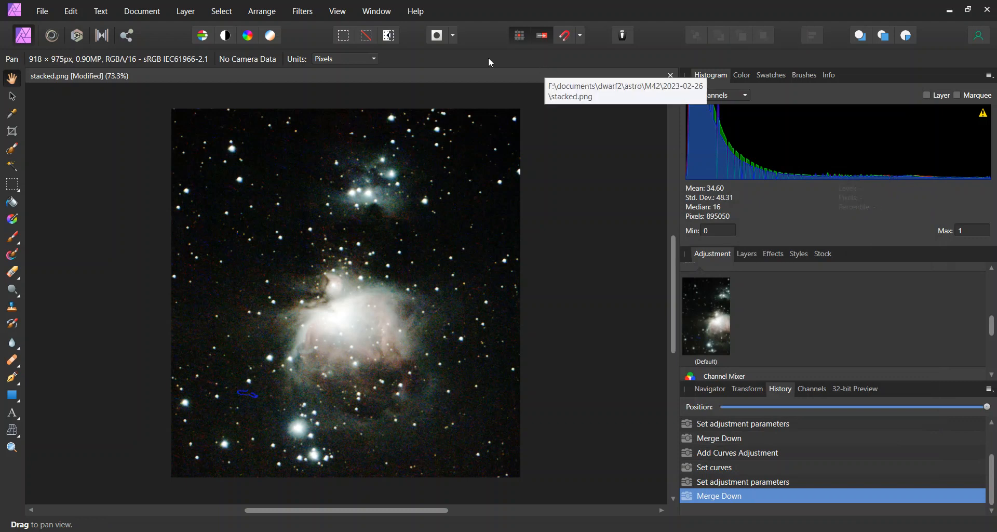
Apply a Denoise filter with luminance 93%, luminance detail 100%, luminance contribution 85%, colors 76% and colors contribution 68%.
click(303, 12)
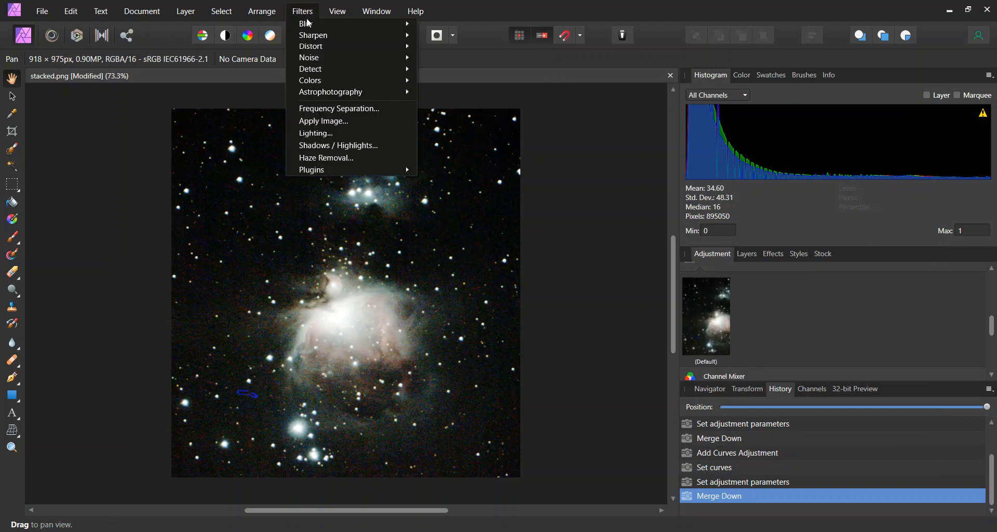
mouse_move(319, 57)
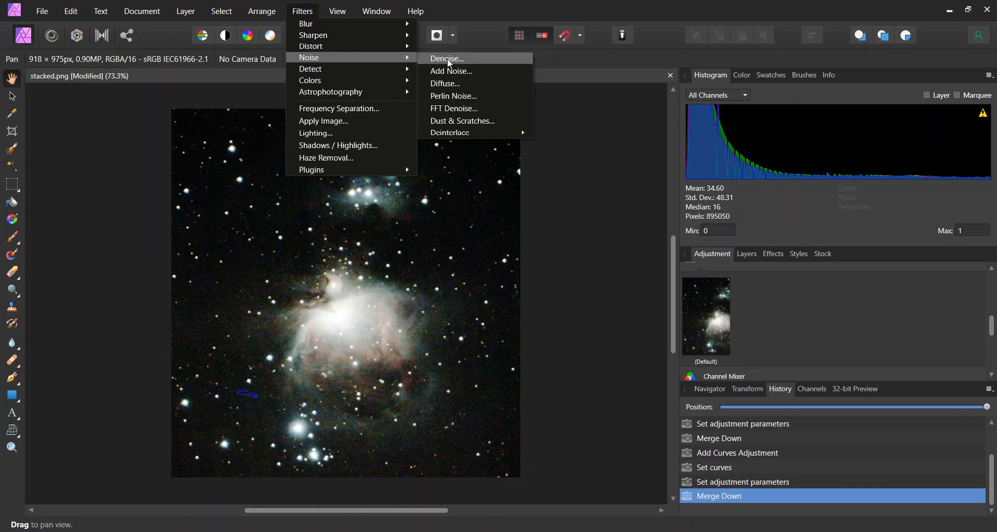
click(450, 61)
drag(483, 316, 691, 270)
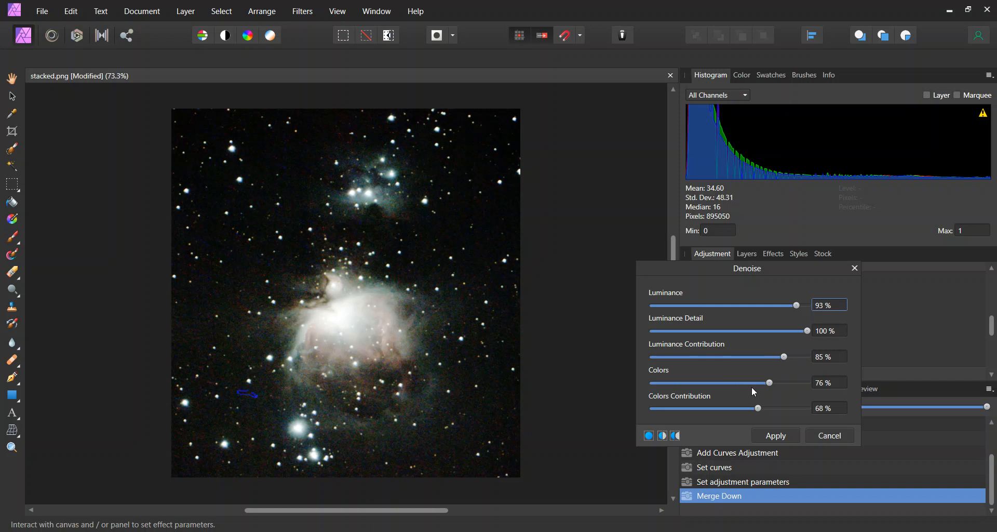
click(775, 435)
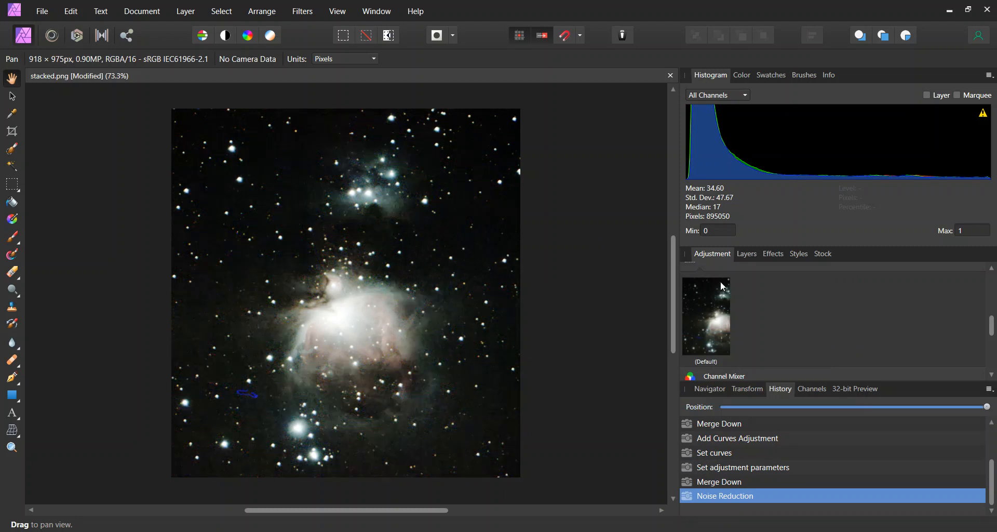
click(705, 307)
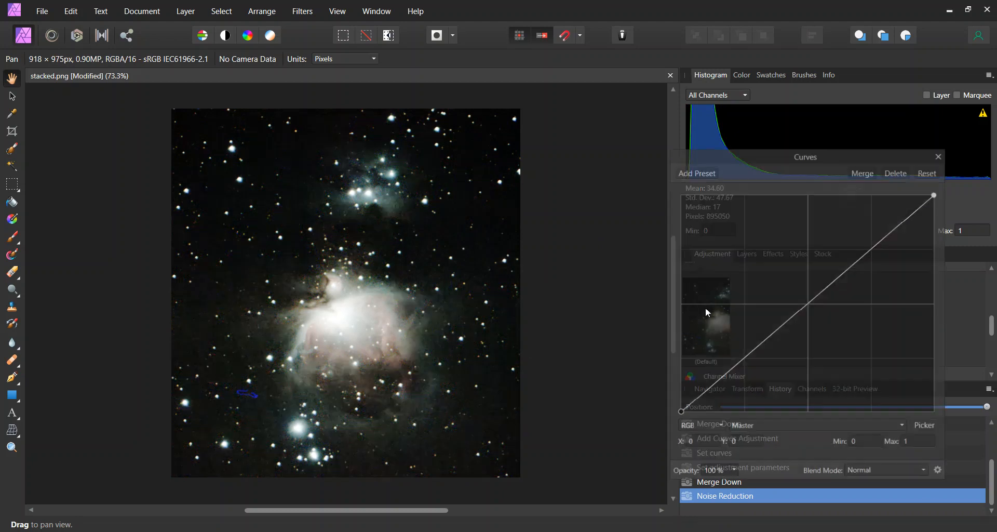
click(896, 172)
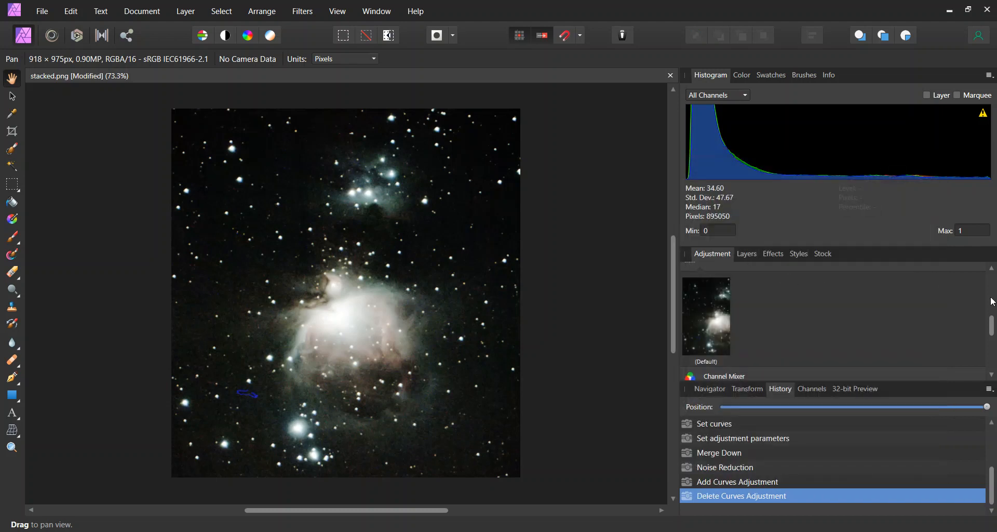
drag(990, 320, 984, 316)
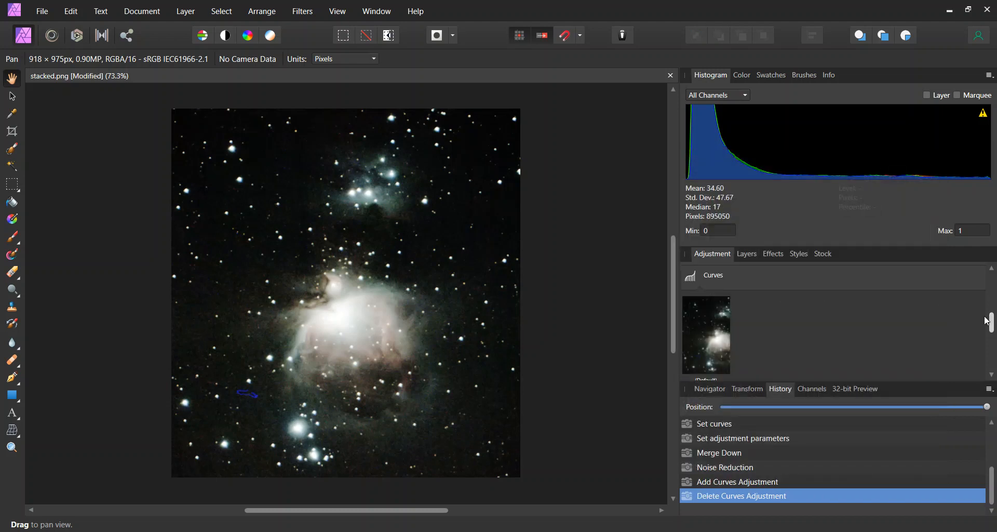
click(711, 275)
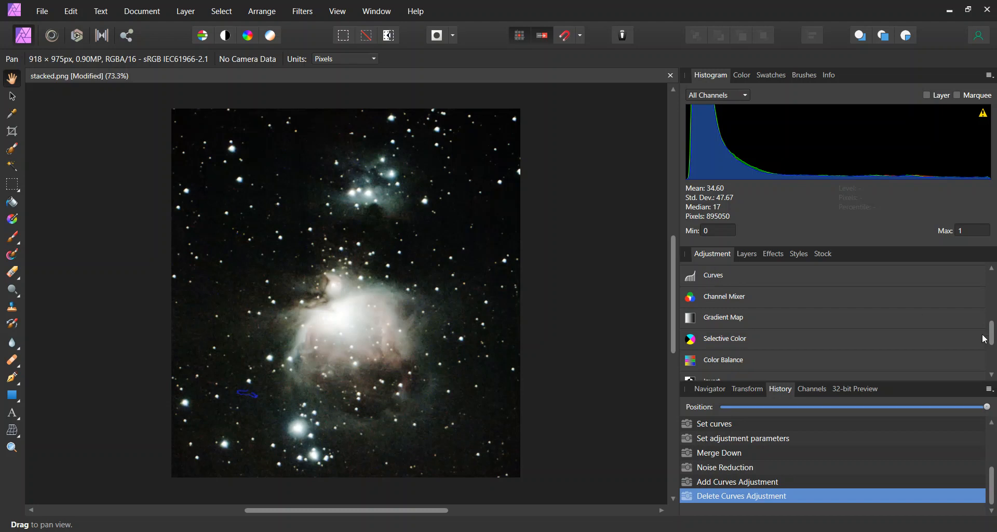
Add a Vibrance adjustment with vibrance 45% and saturation 54%, and merge it into the image.
drag(992, 337, 992, 318)
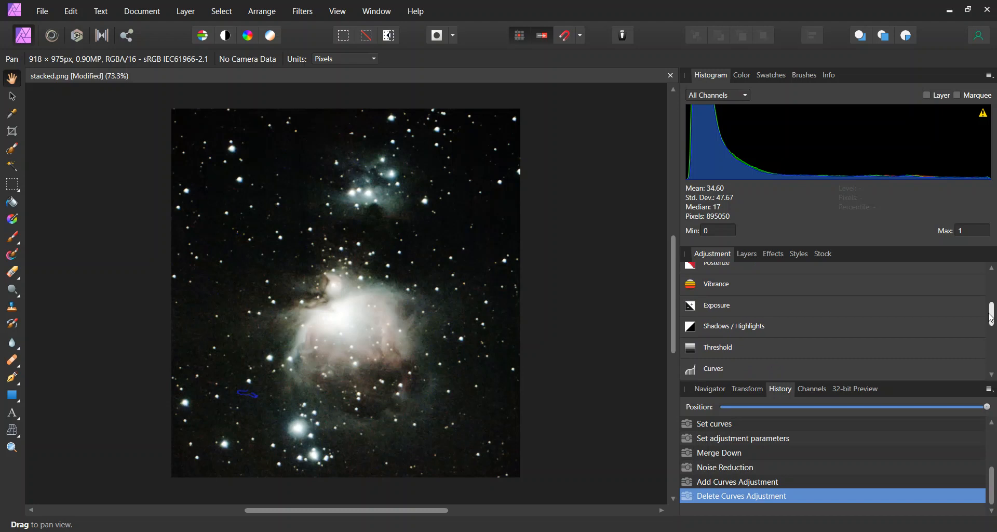
click(713, 282)
click(716, 326)
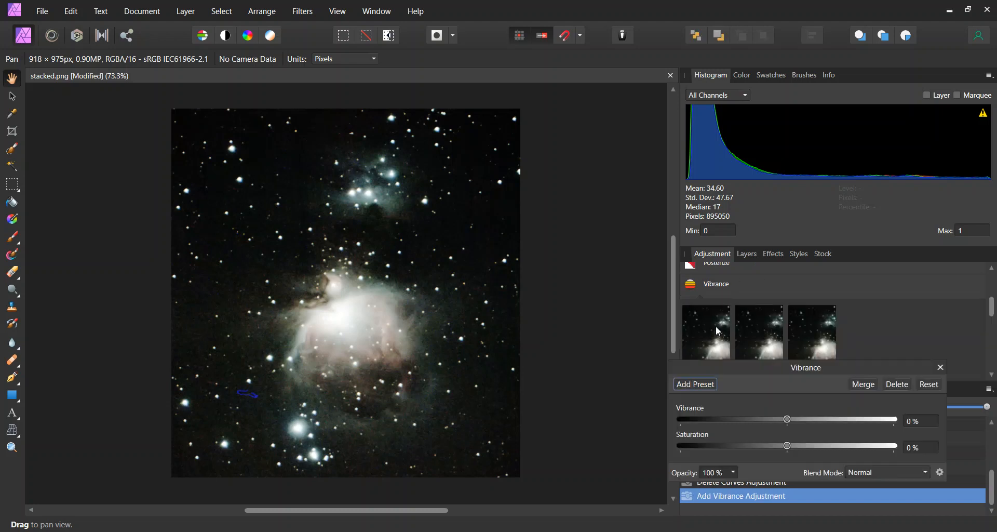
drag(799, 419, 835, 419)
drag(795, 445, 847, 450)
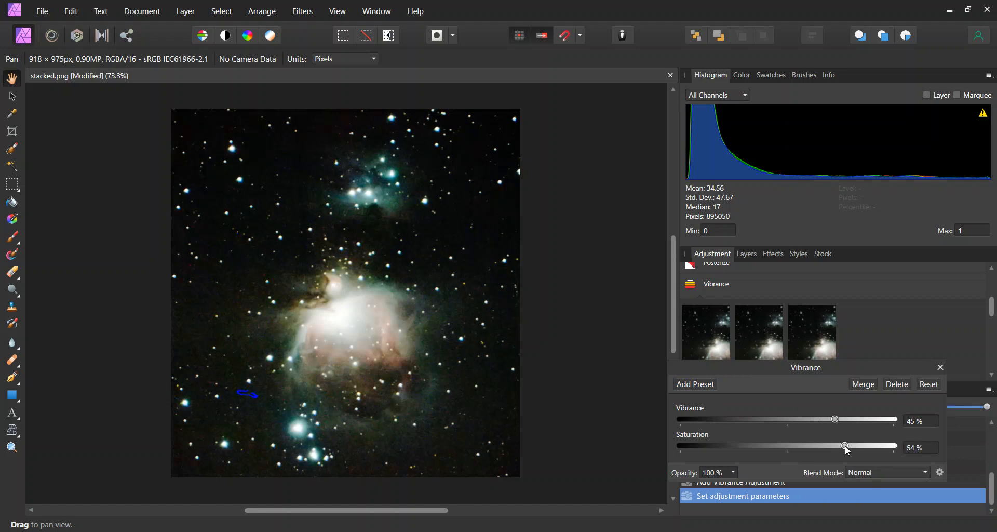
click(866, 385)
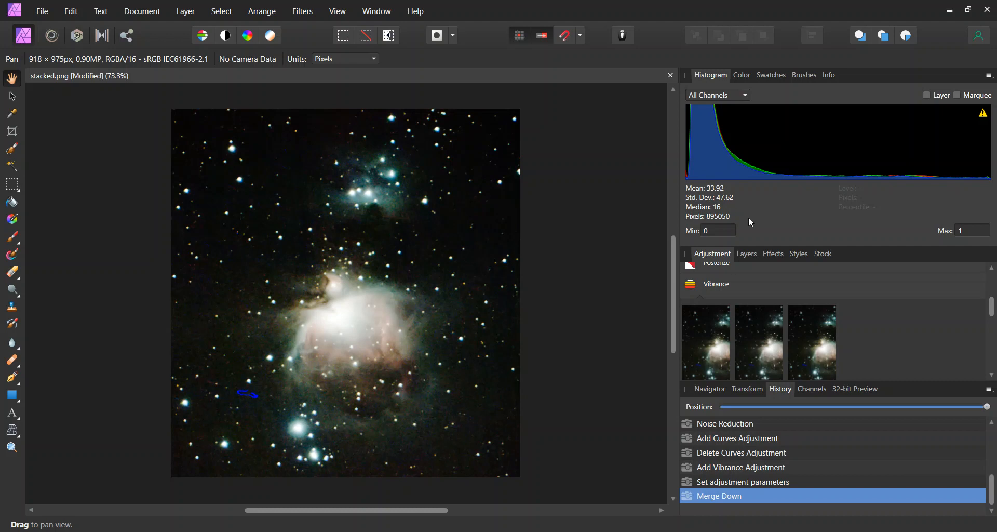
click(42, 12)
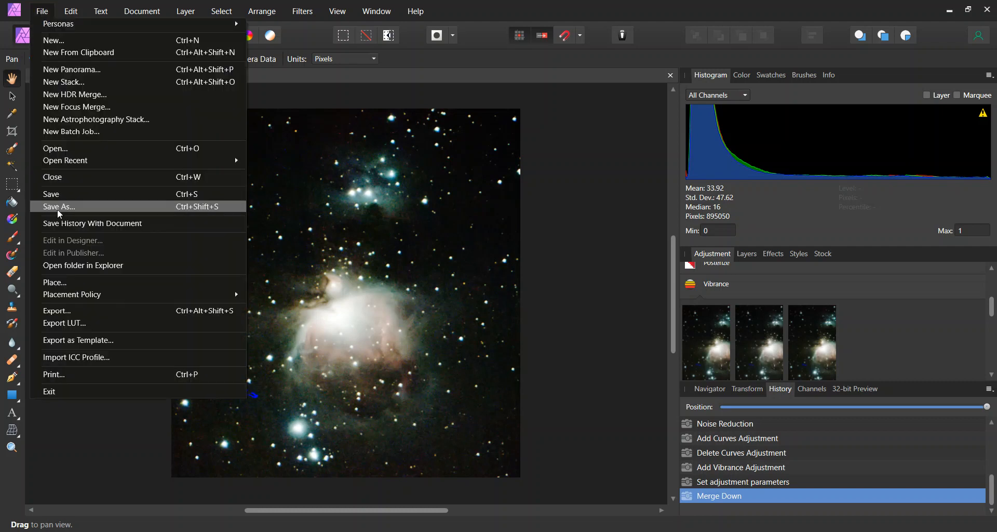
click(41, 14)
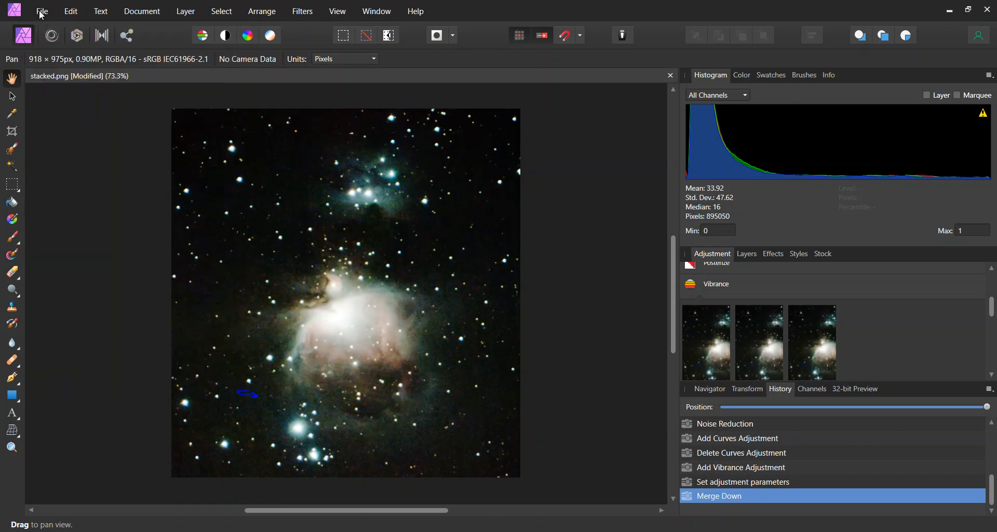
click(41, 14)
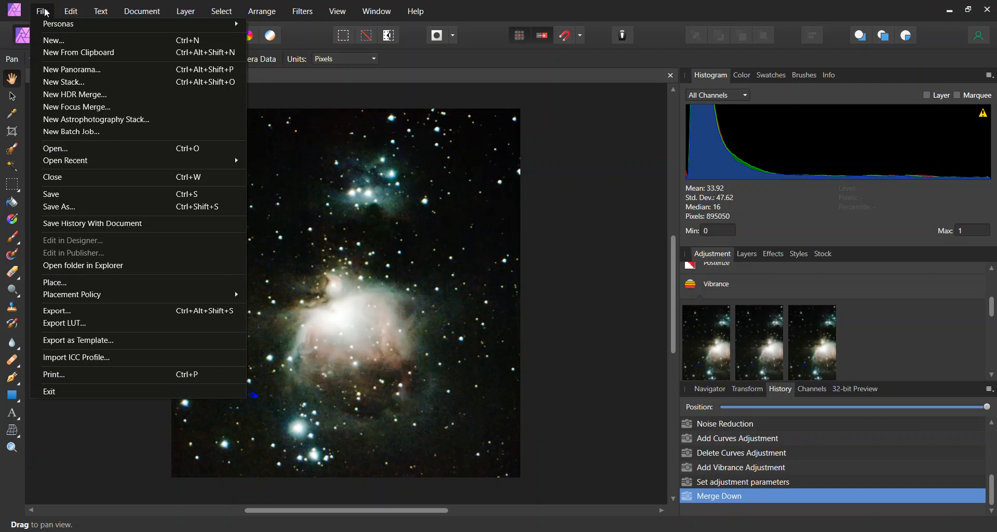
click(58, 311)
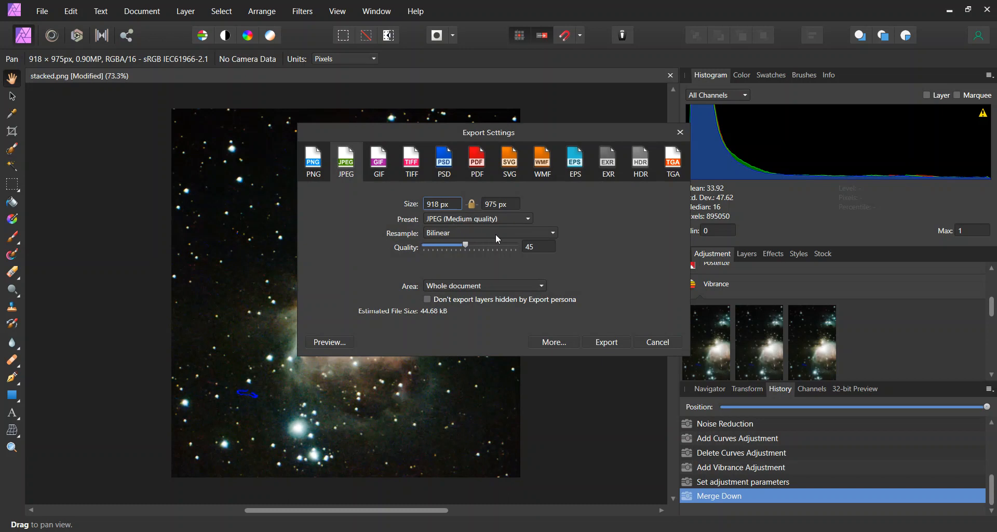
click(657, 342)
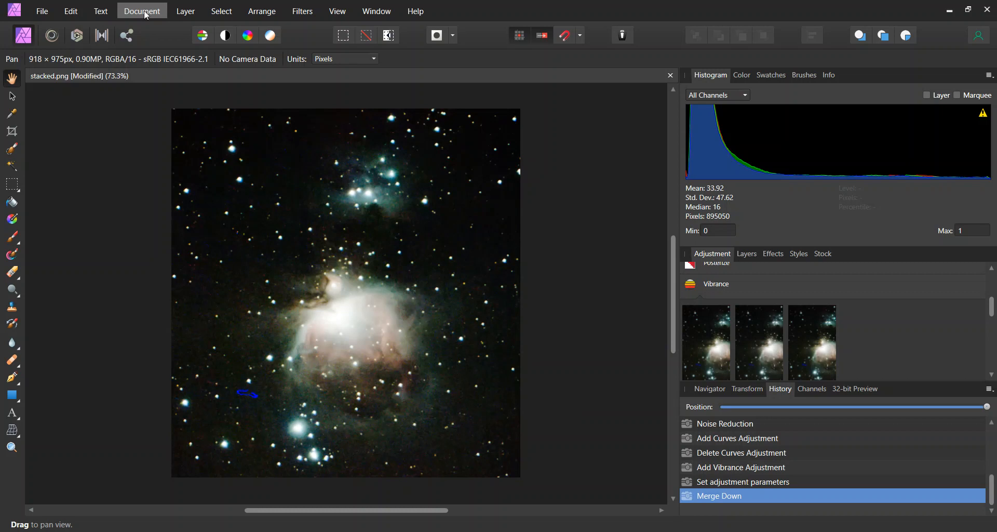
Close the edited stacked.png without saving the changes and reopen the original stacked.png.
click(41, 13)
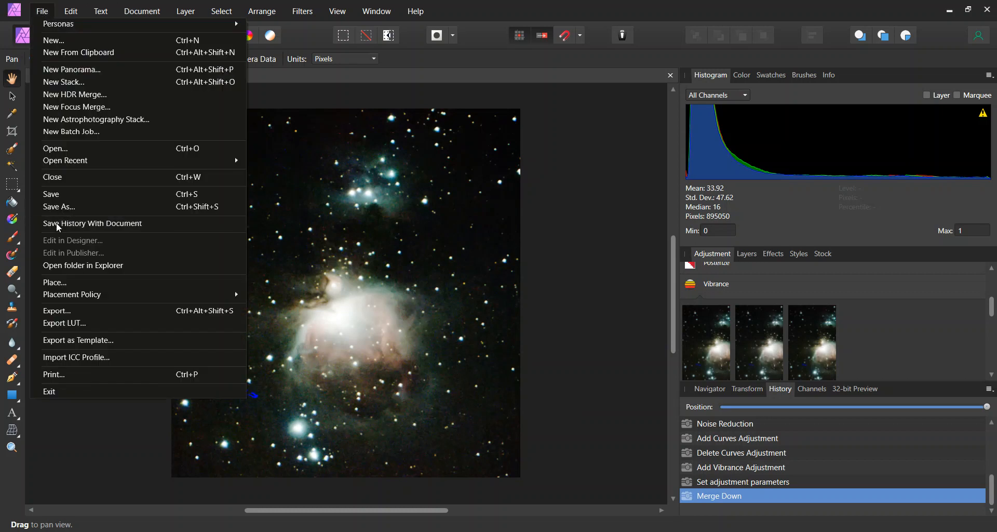
click(53, 177)
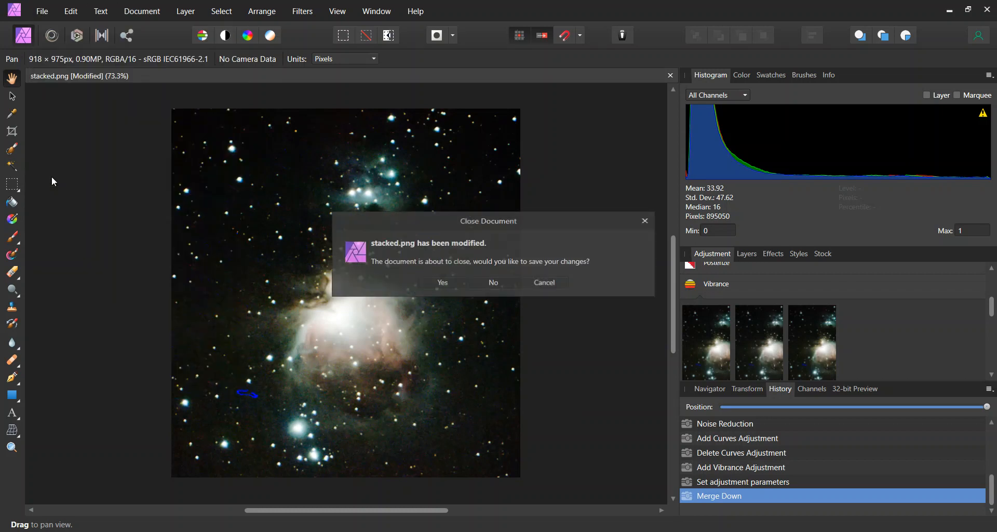
click(493, 282)
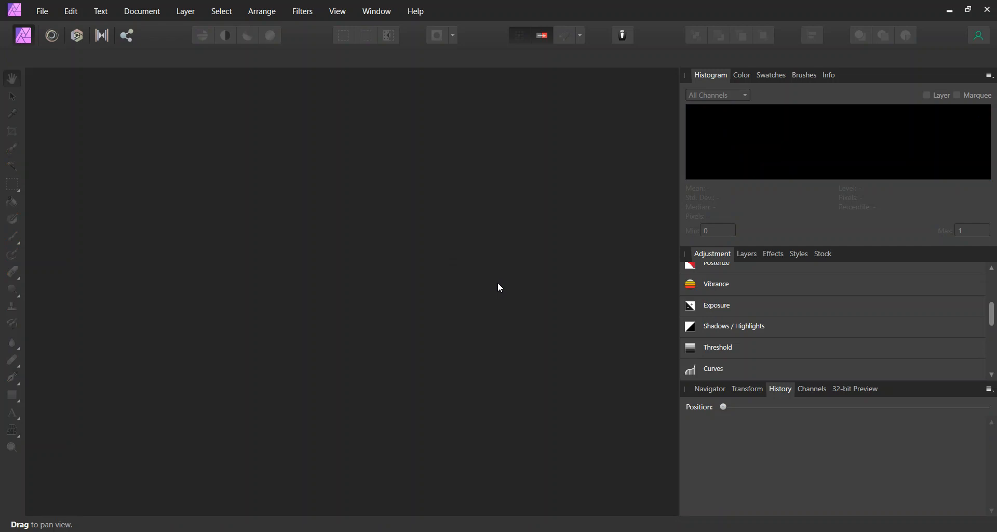
drag(347, 232, 345, 232)
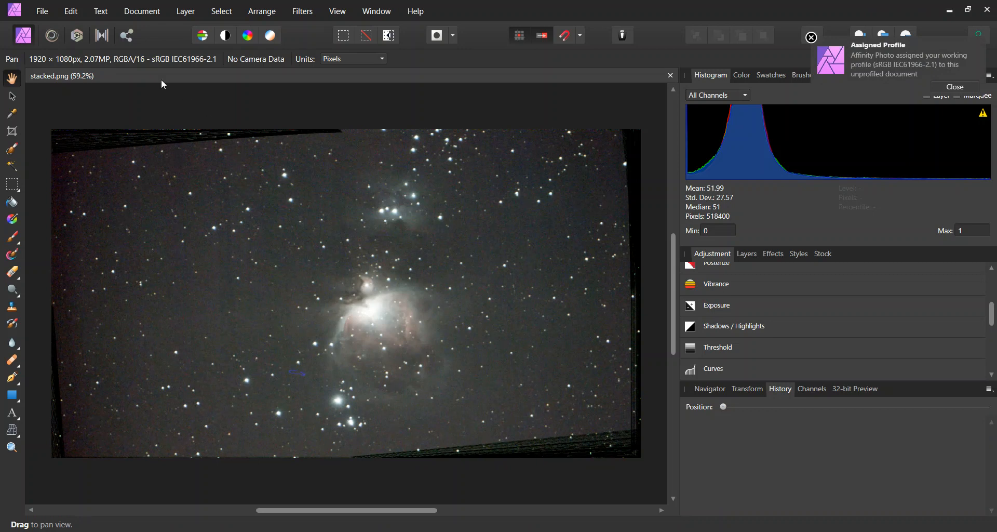
Crop the image to about 997 × 975 px around the nebula, cutting off the dark stacking borders, and apply it.
click(13, 132)
mouse_move(345, 130)
mouse_down()
mouse_move(345, 162)
mouse_move(345, 143)
mouse_up()
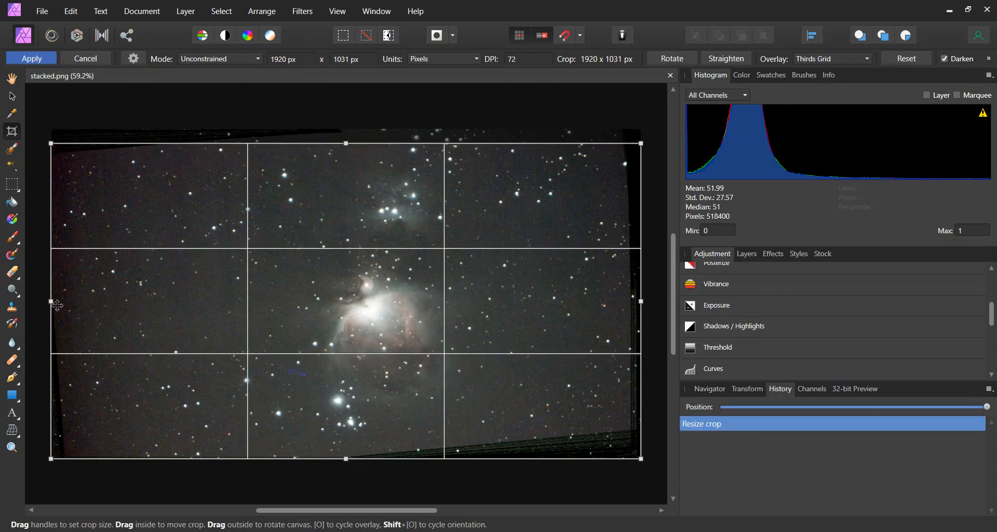
drag(53, 301, 216, 301)
mouse_move(452, 459)
mouse_down()
mouse_move(452, 438)
mouse_move(455, 447)
mouse_up()
drag(642, 300, 534, 302)
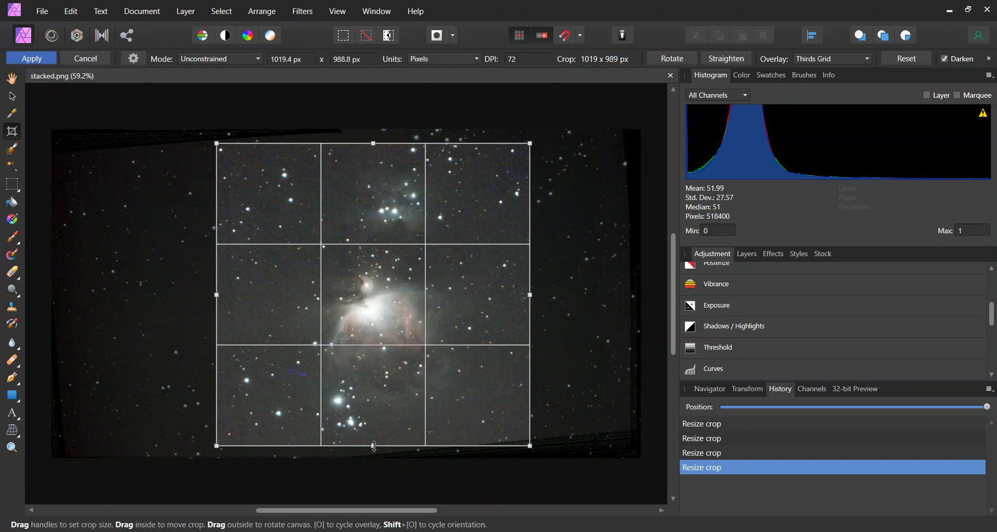
drag(373, 445, 375, 441)
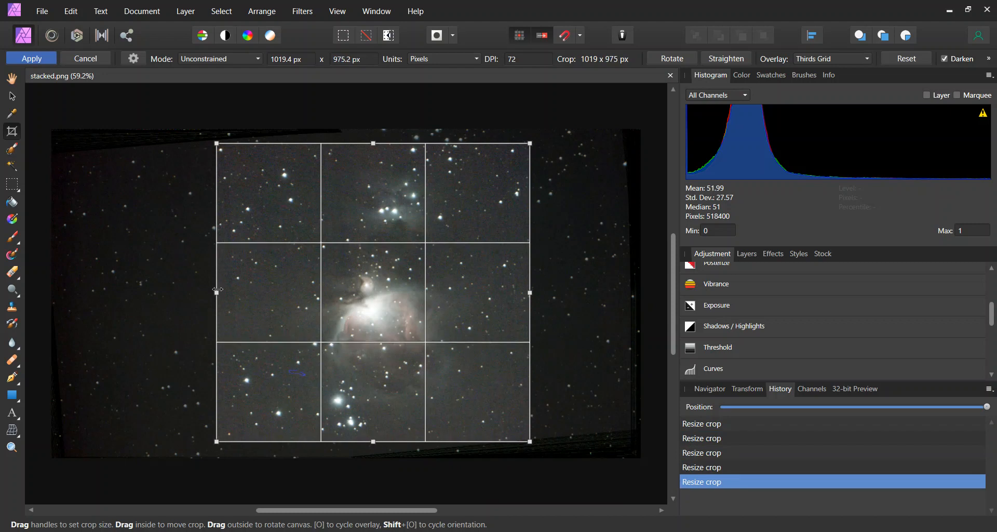
drag(217, 294, 223, 294)
click(48, 59)
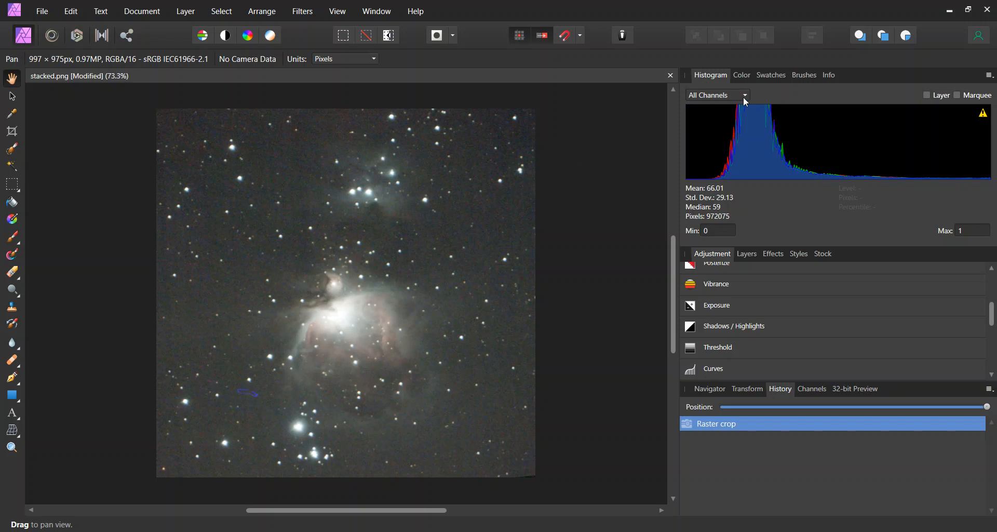
Rename the Background pixel layer as "Original".
click(745, 254)
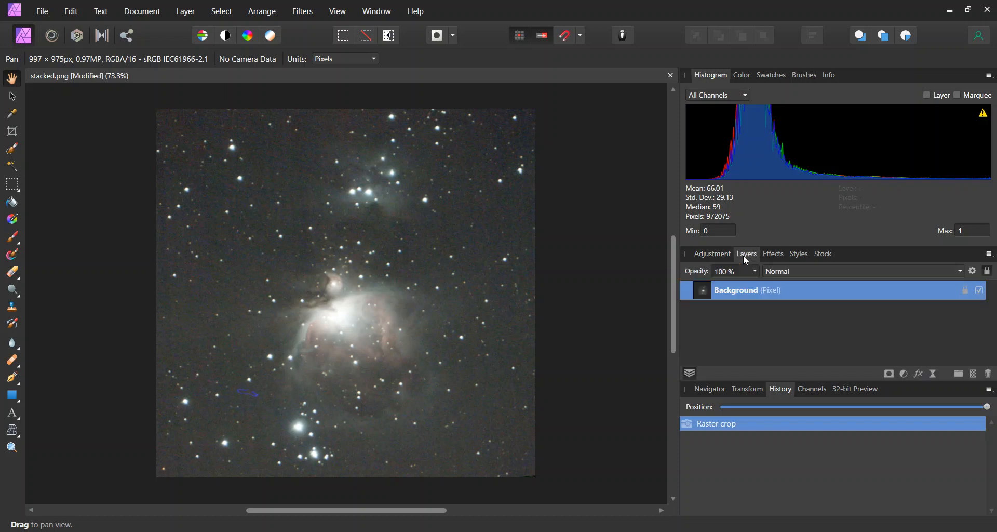
double_click(725, 294)
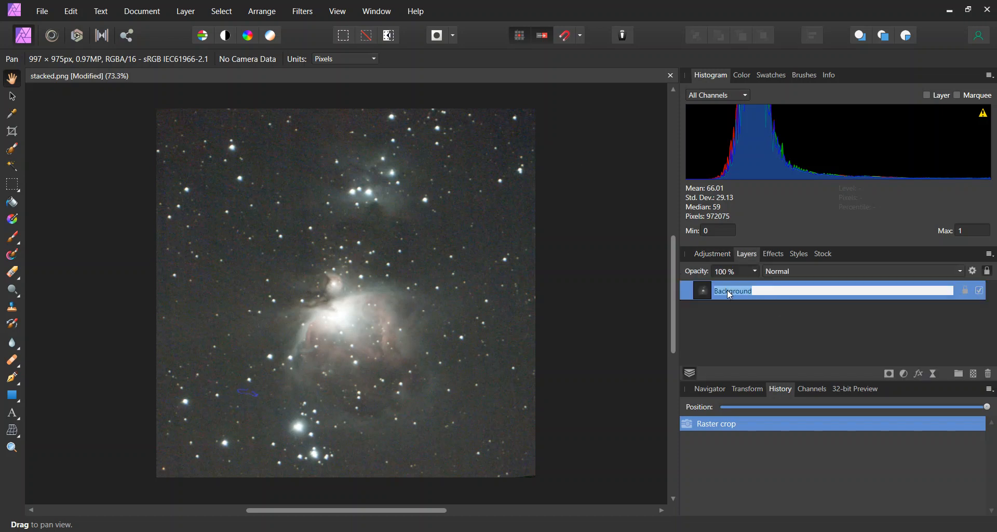
text(Original)
key(Return)
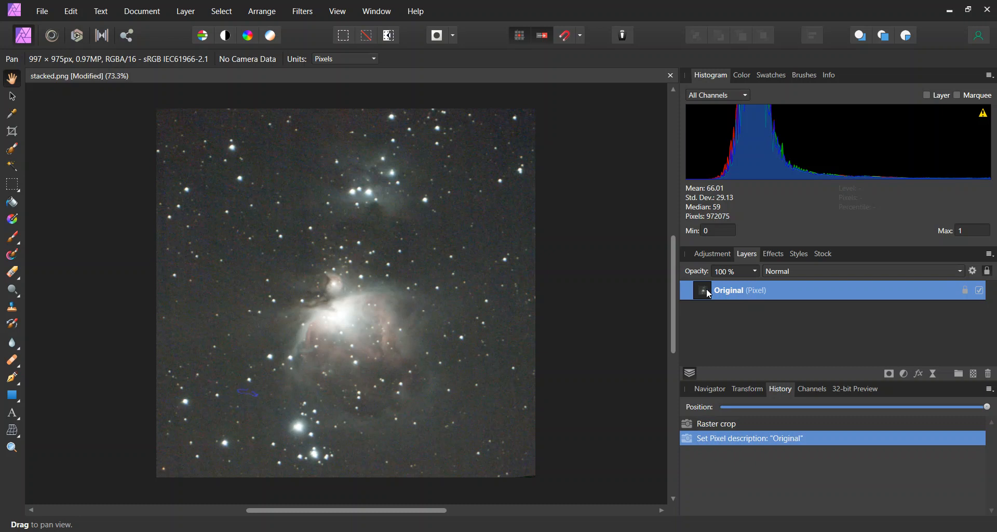
Paste a copy of the Original layer above it and rename the lower layer as "No stars".
key(ctrl+v)
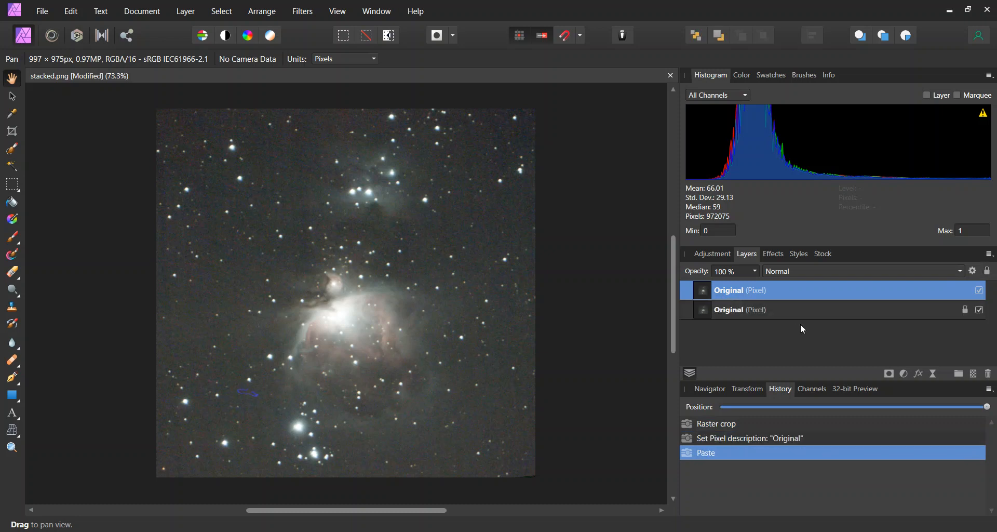
click(734, 312)
double_click(733, 310)
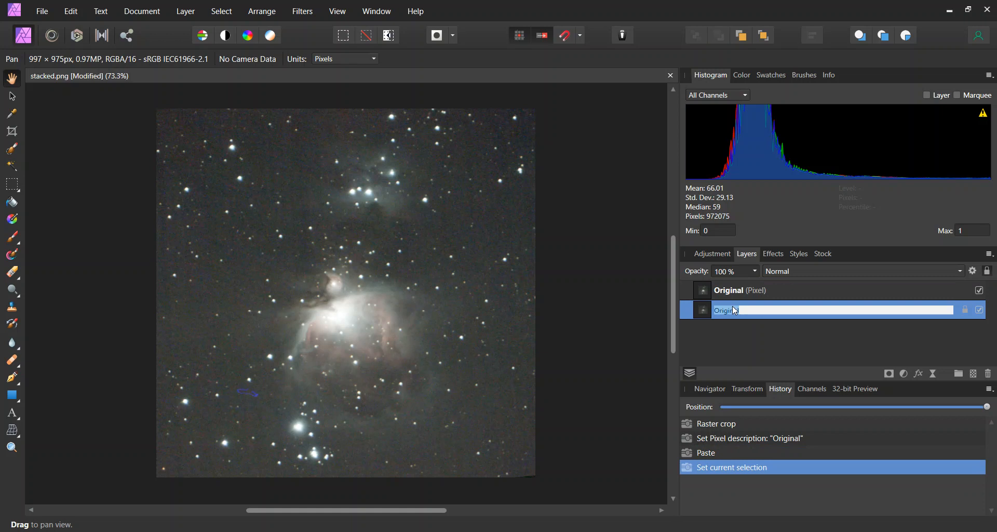
text(No stars)
key(Return)
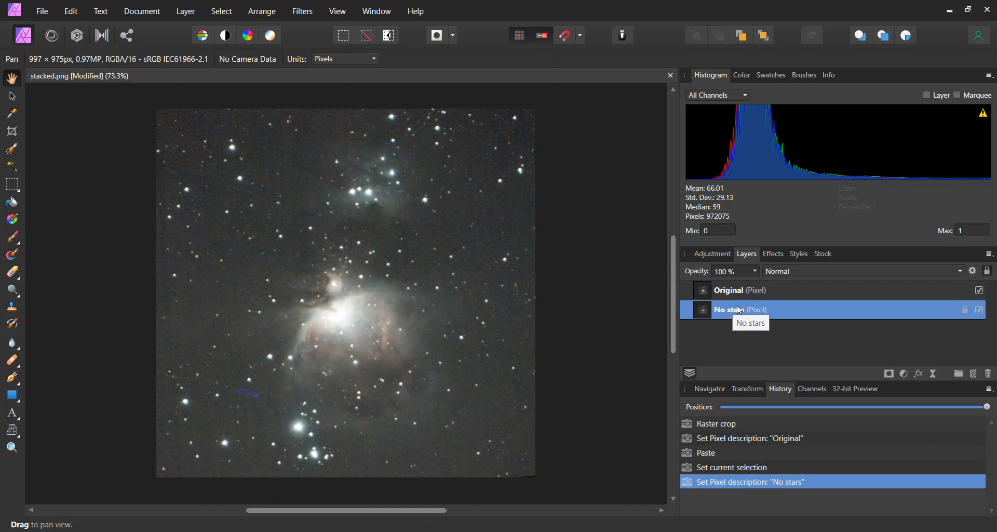
Hide the Original layer and remove the stars from the No stars layer with the StarXTerminator plugin.
click(979, 290)
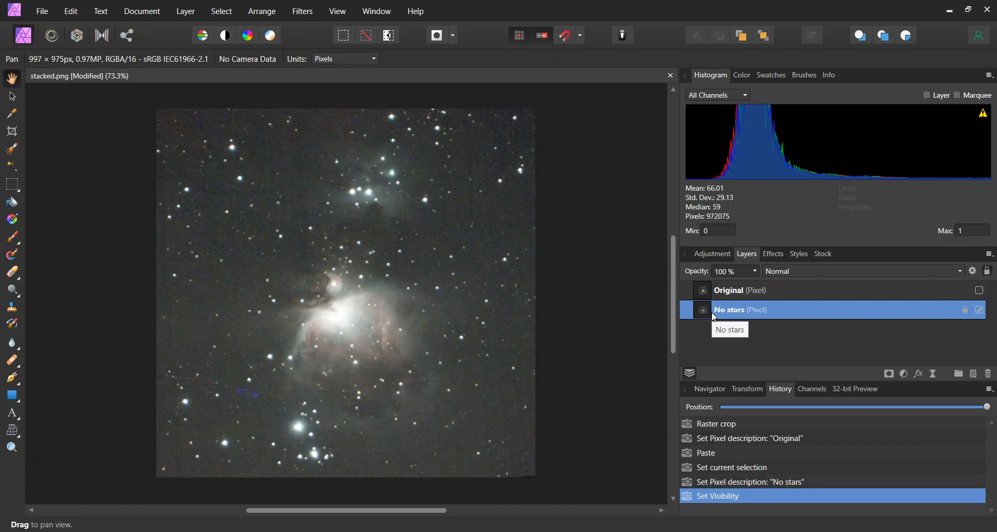
click(303, 14)
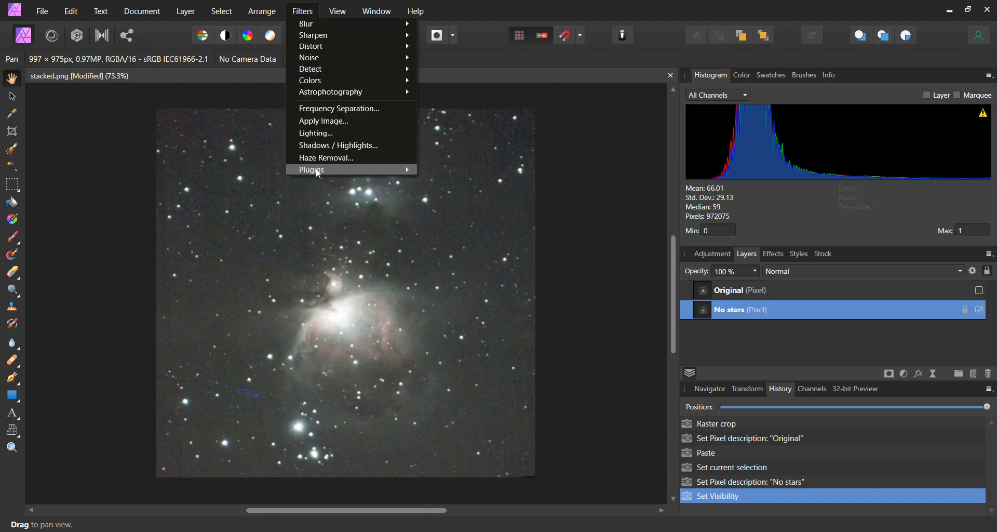
mouse_move(318, 172)
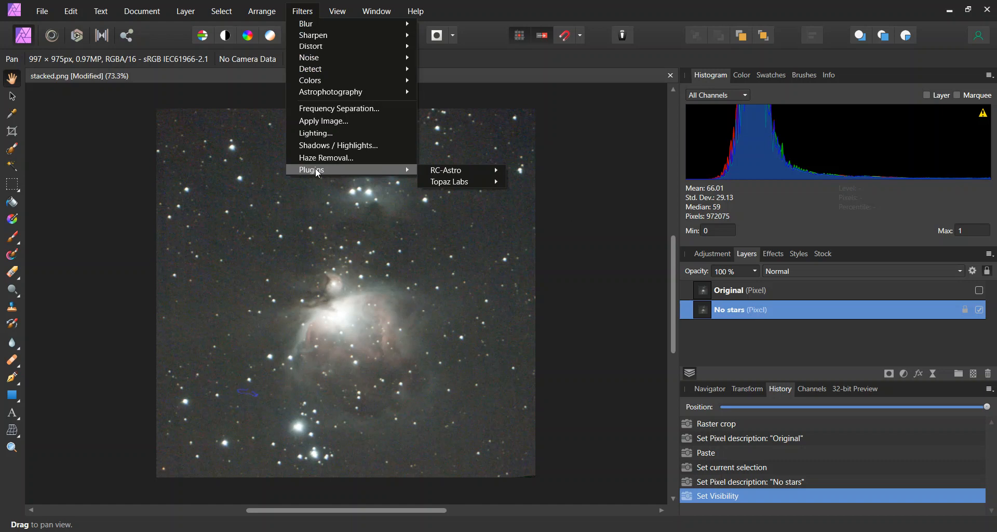
mouse_move(455, 175)
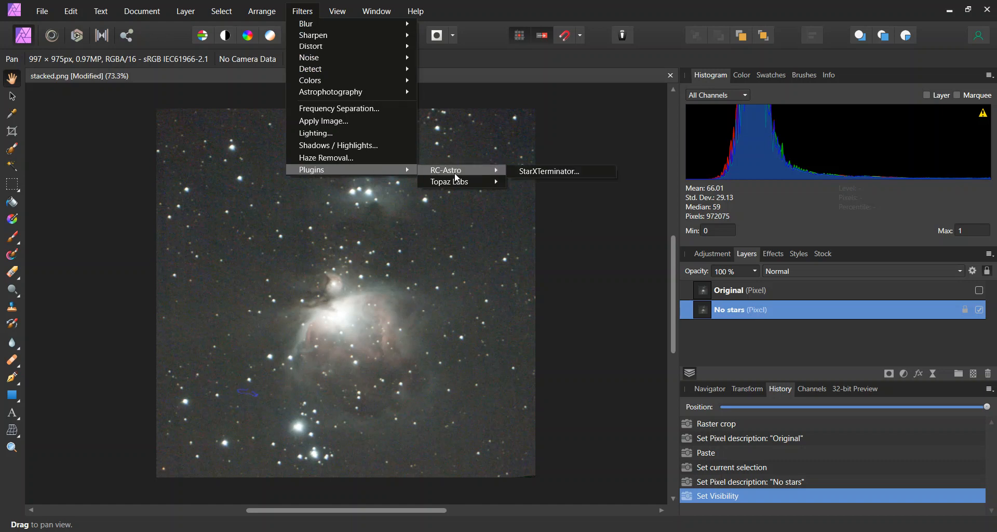
click(545, 171)
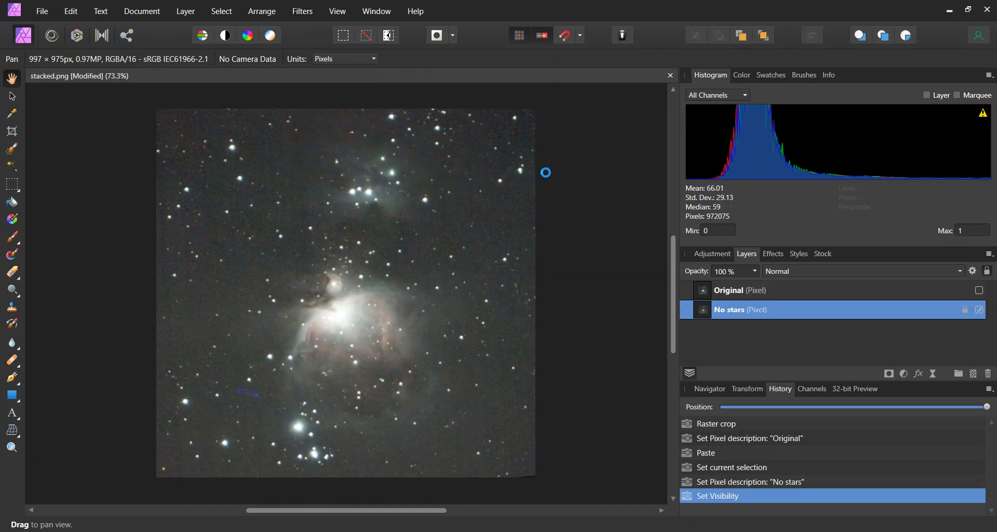
click(548, 177)
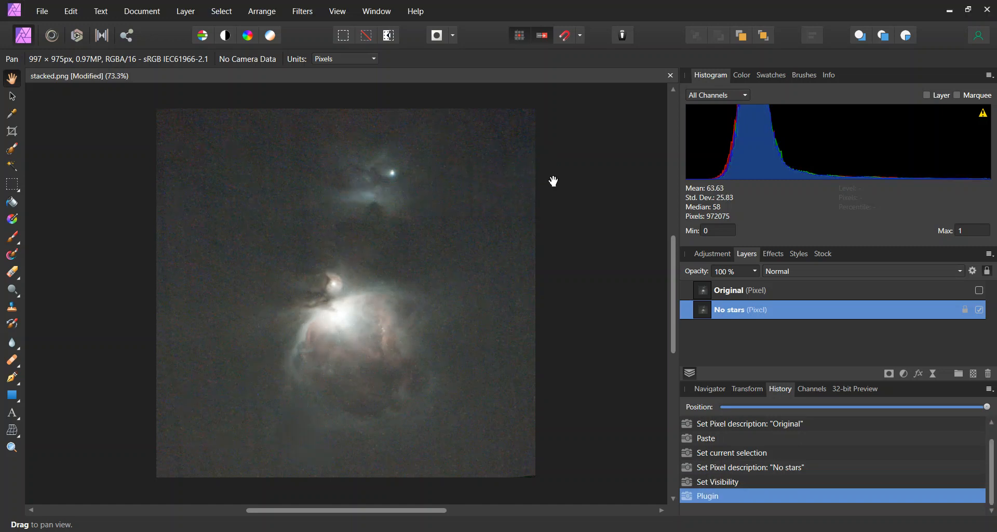
Show the Original layer again and set its blend mode to Difference over the No stars layer.
click(881, 289)
click(979, 291)
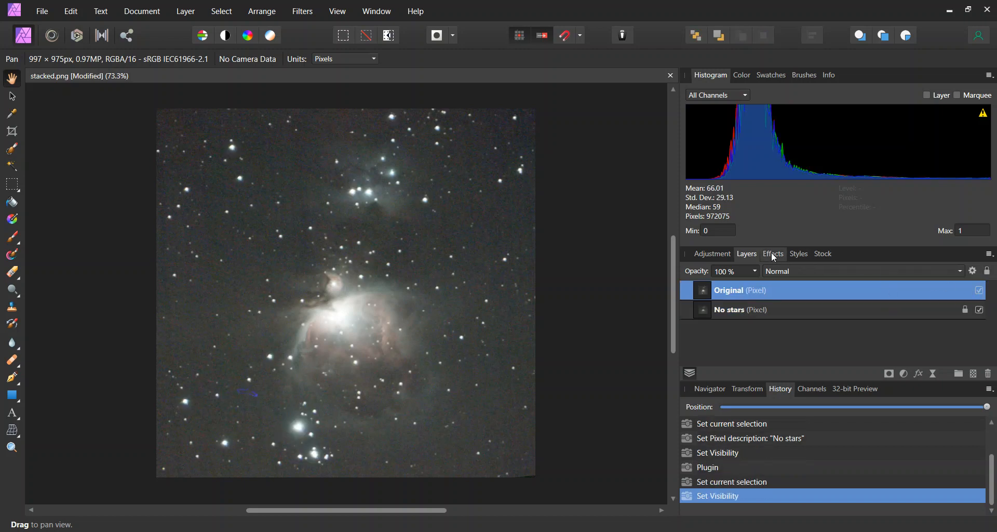
click(795, 271)
scroll(820, 347, down, 2)
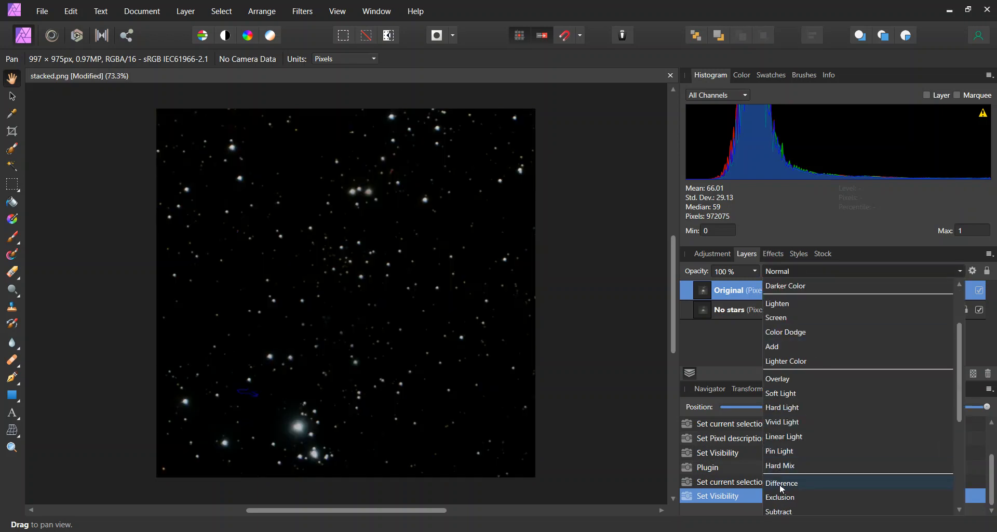
click(780, 483)
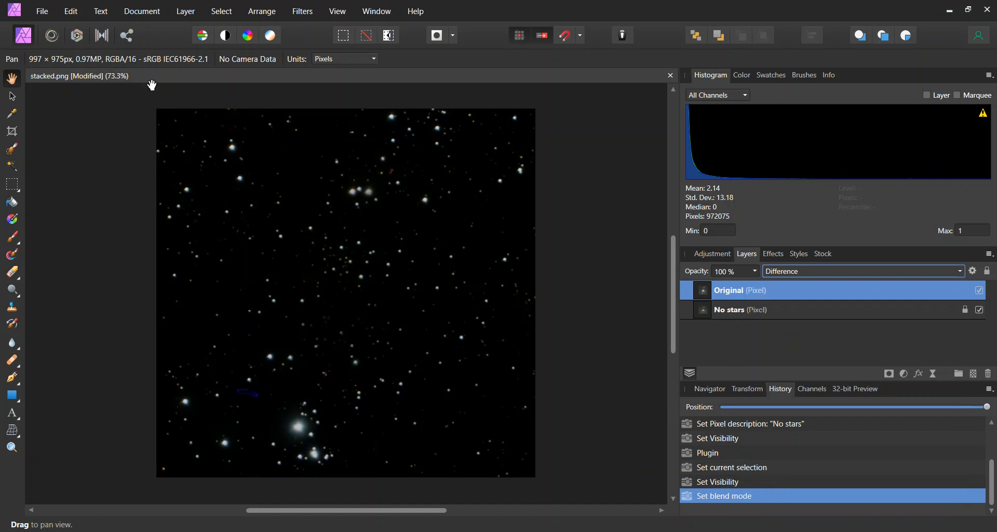
Flatten the document and name the resulting pixel layer "only stars".
click(136, 12)
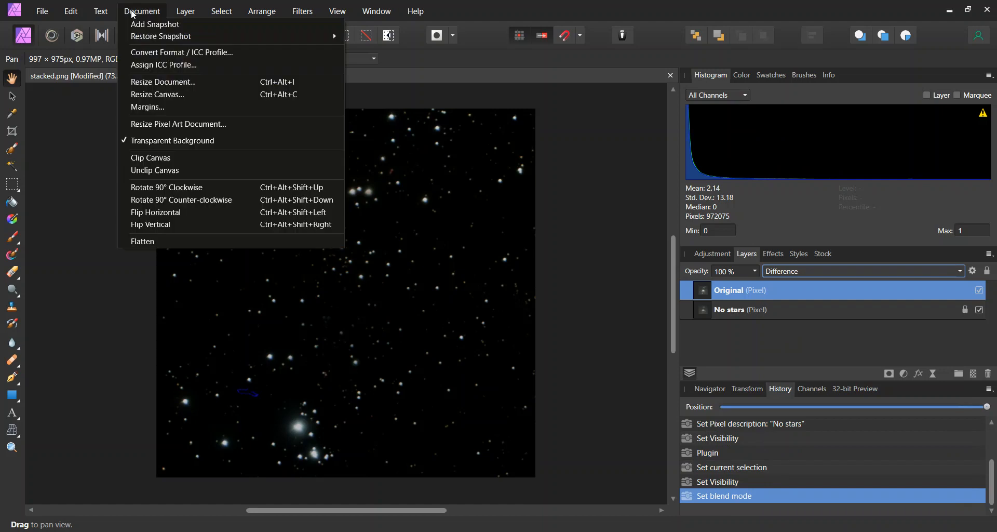
click(145, 241)
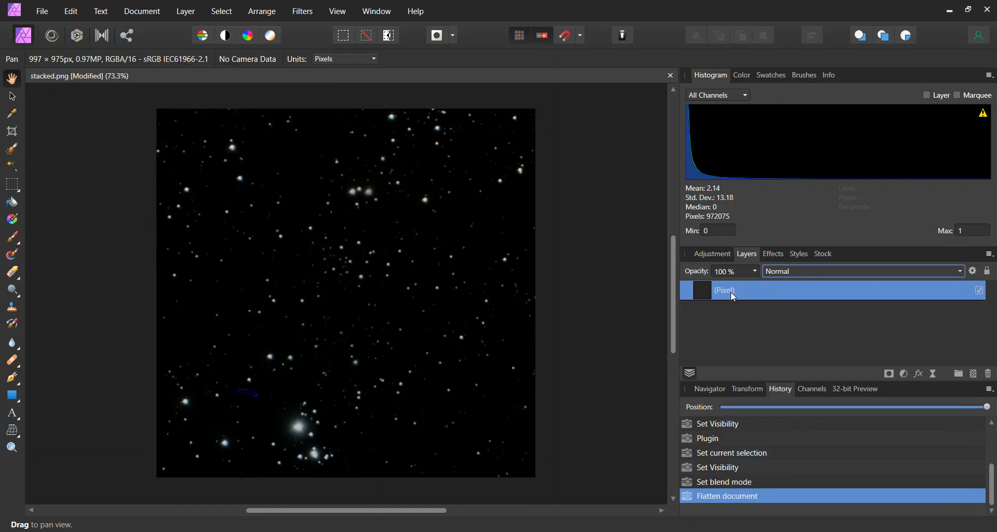
double_click(730, 291)
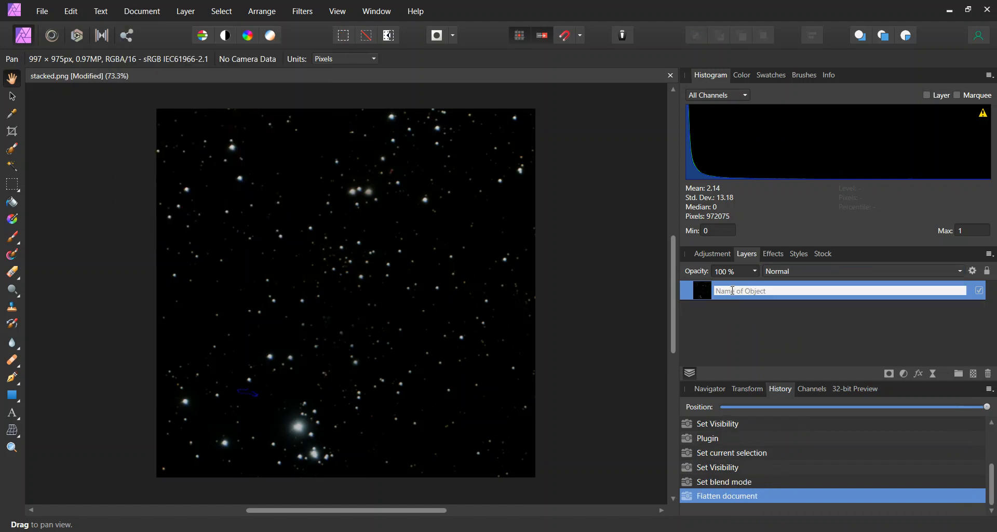
text(only stars)
key(Return)
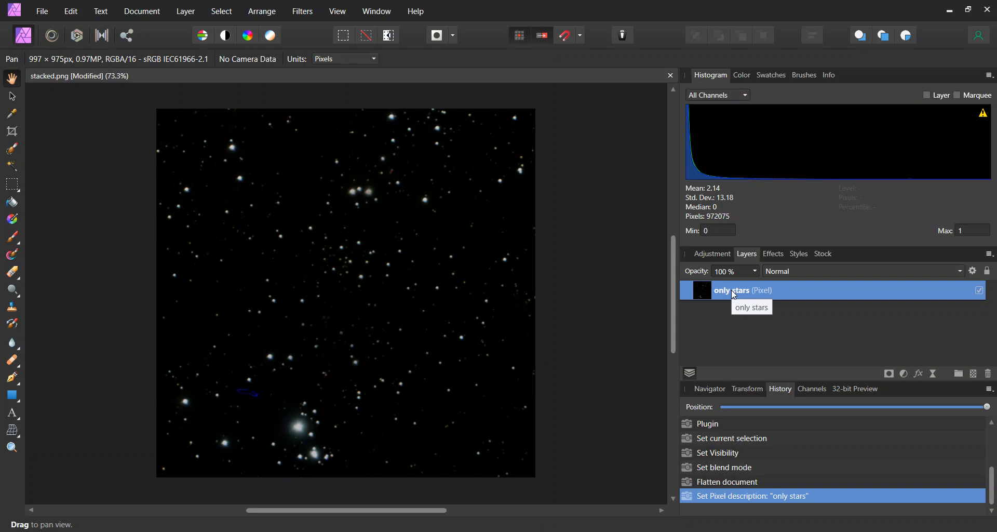
Return the document history to the blend mode change before flattening and hide the Original layer.
click(714, 469)
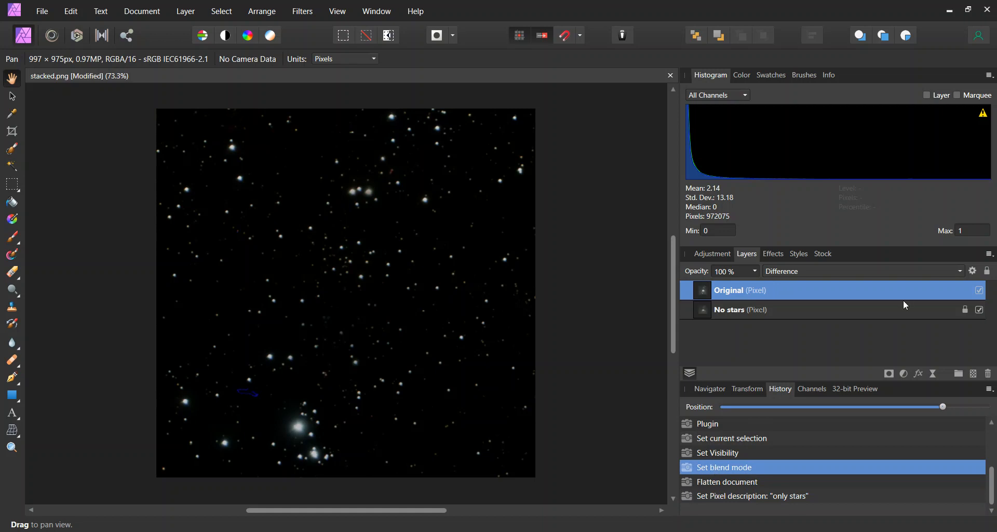
click(979, 290)
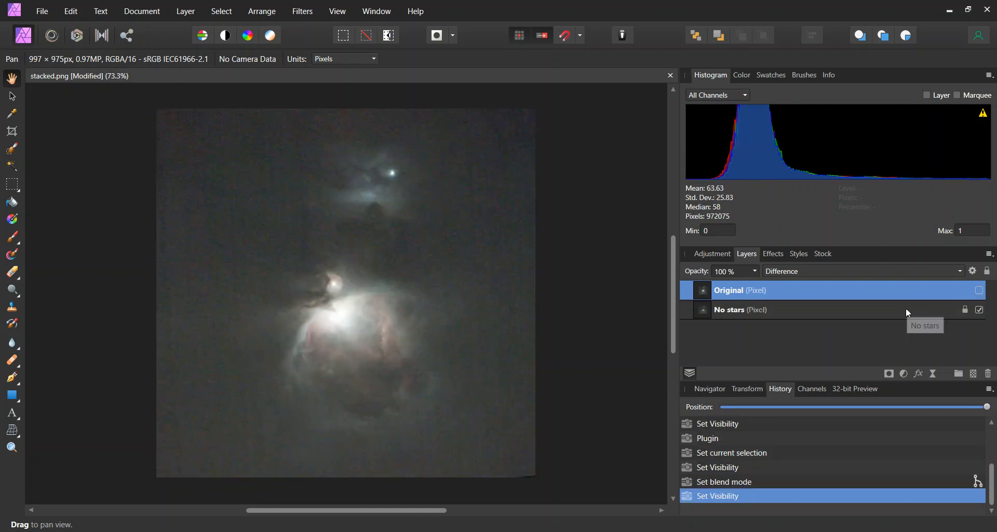
Paste the copied only stars layer above the No stars layer and set its blend mode to Screen.
click(908, 312)
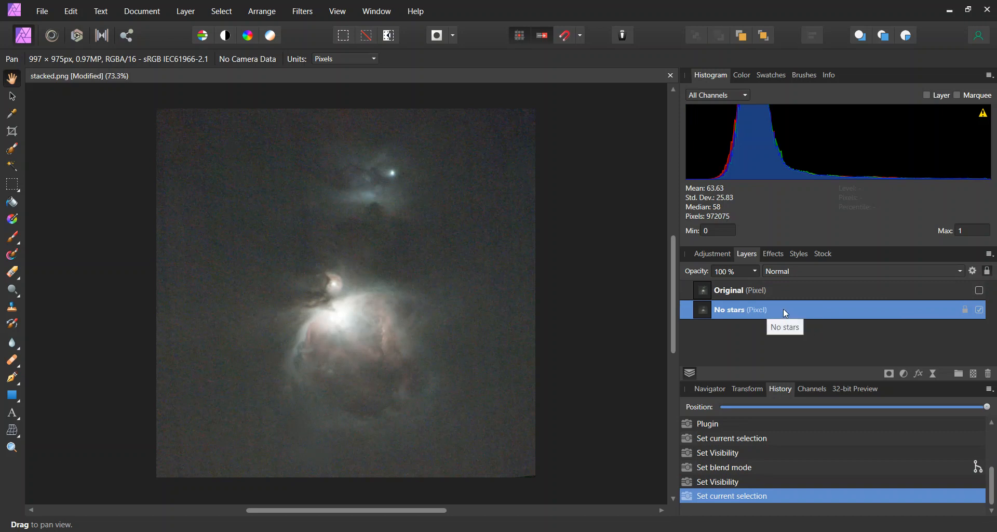
key(ctrl+v)
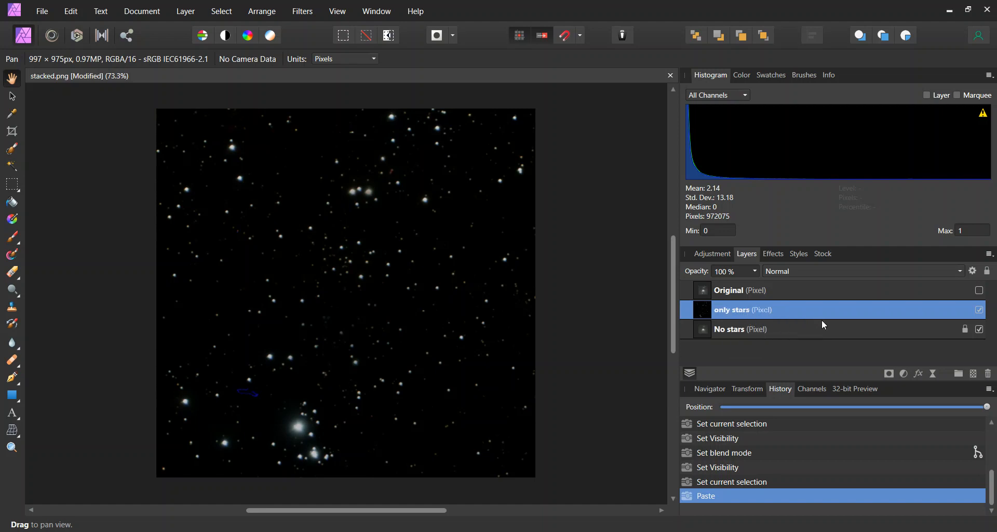
click(800, 272)
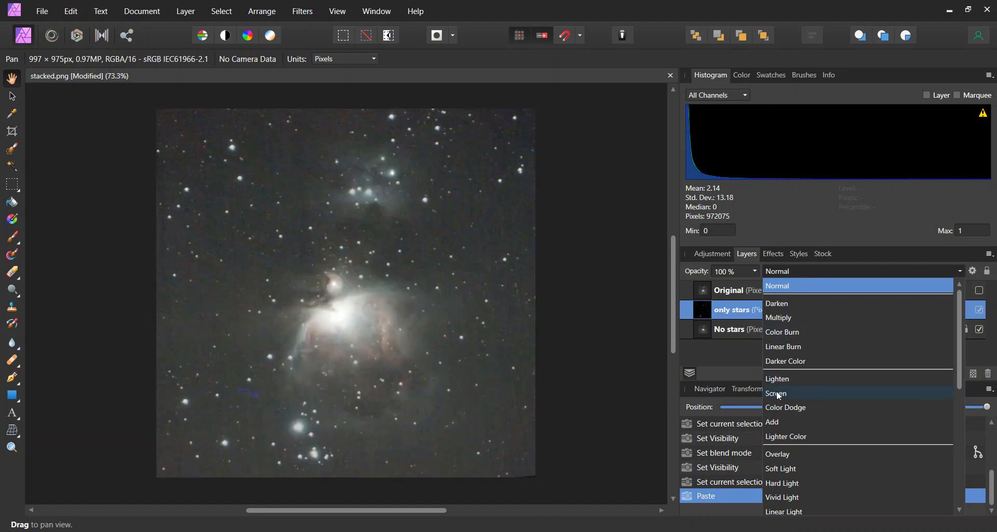
click(777, 393)
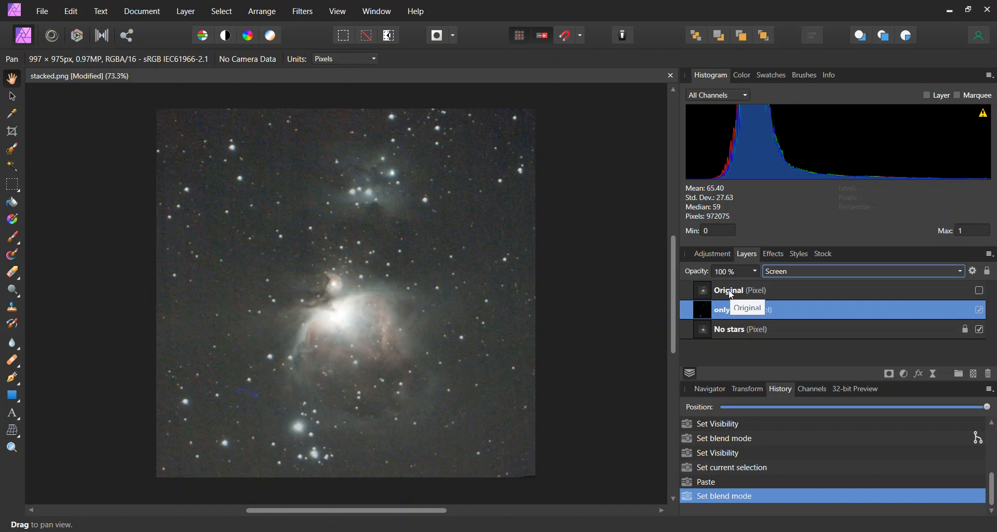
Compare the Original layer, the only stars layer and the combined star and starless layers by toggling their visibility.
click(979, 290)
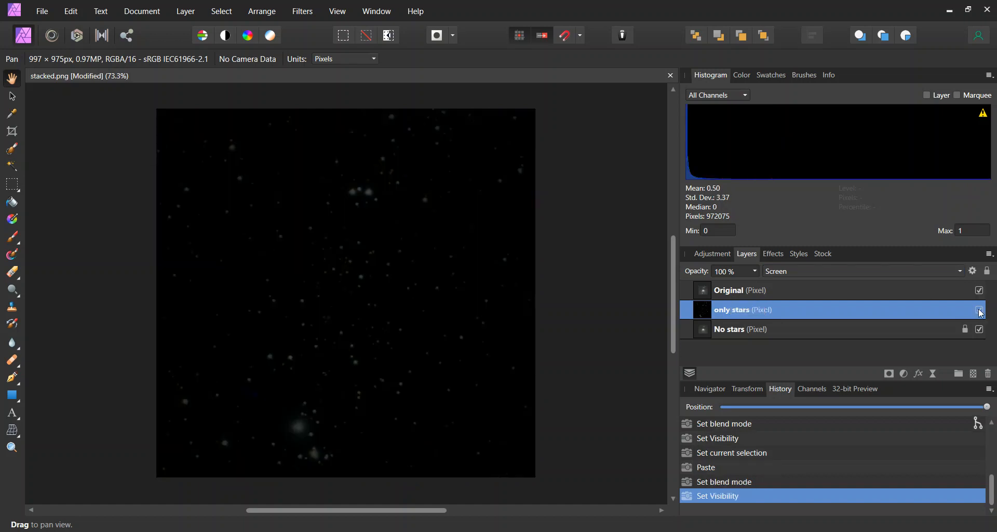
click(979, 310)
click(979, 329)
click(950, 292)
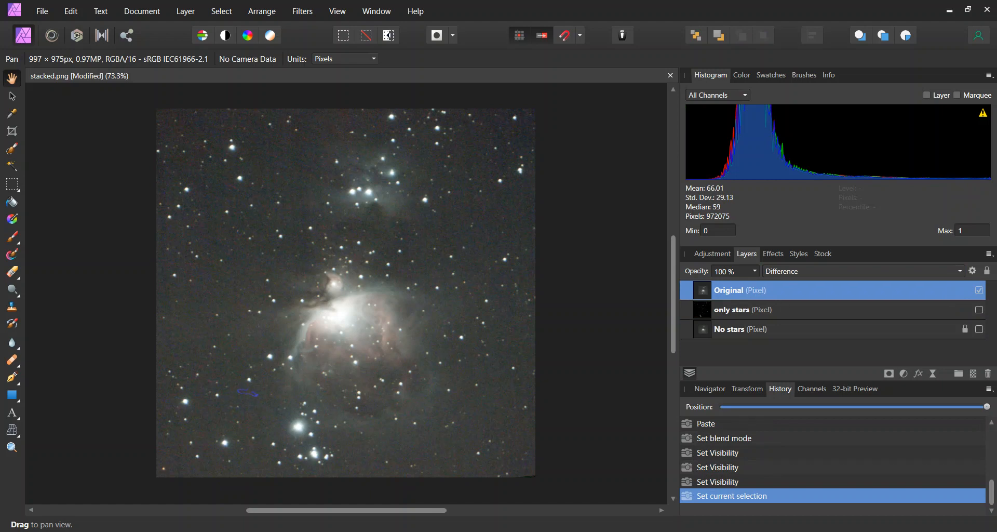
click(979, 290)
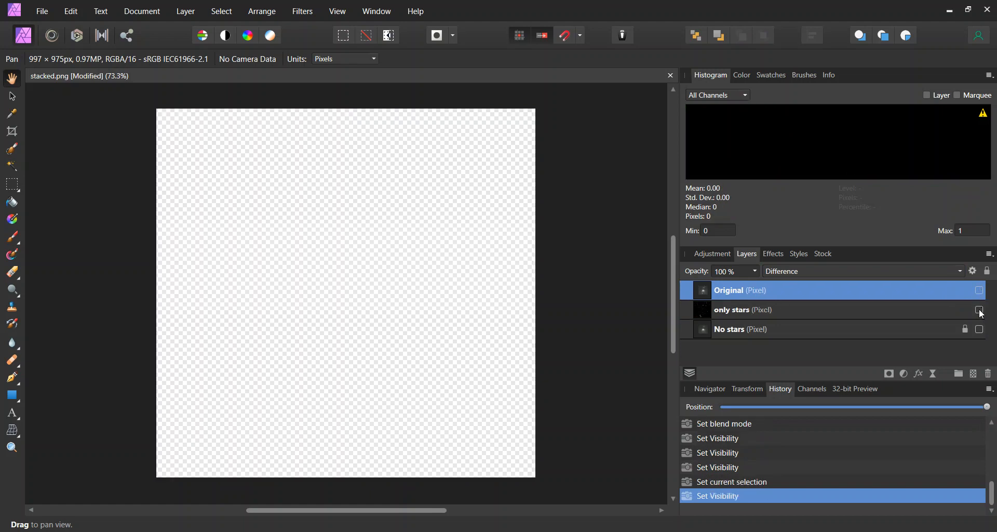
click(980, 312)
click(979, 311)
click(979, 330)
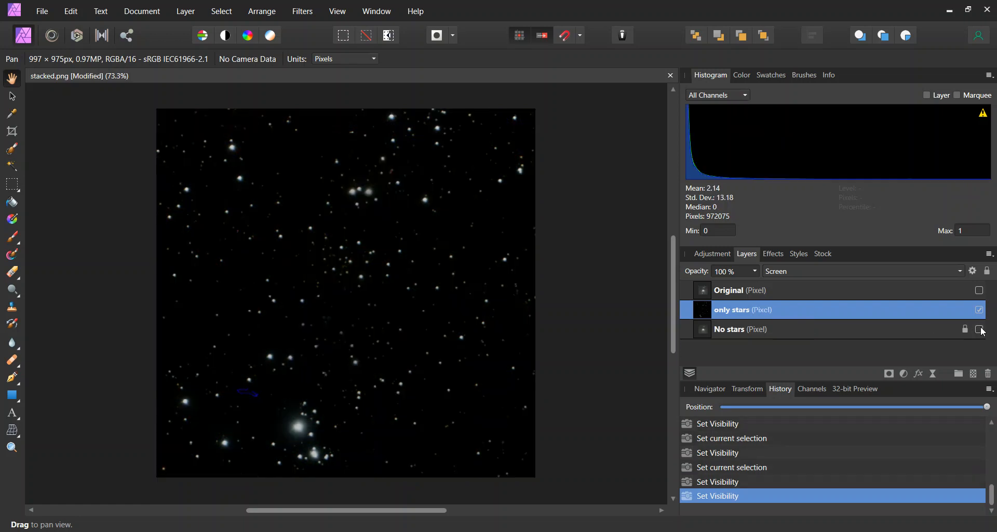
click(980, 329)
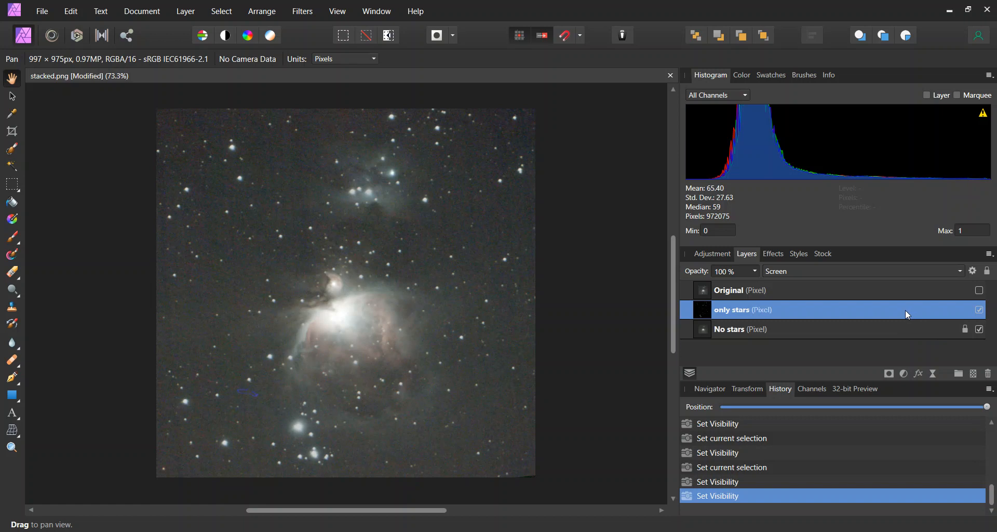
Hide the only stars layer and denoise the No stars layer with Topaz DeNoise AI, using the Clear model with Enhance Sharpness set to High.
click(789, 326)
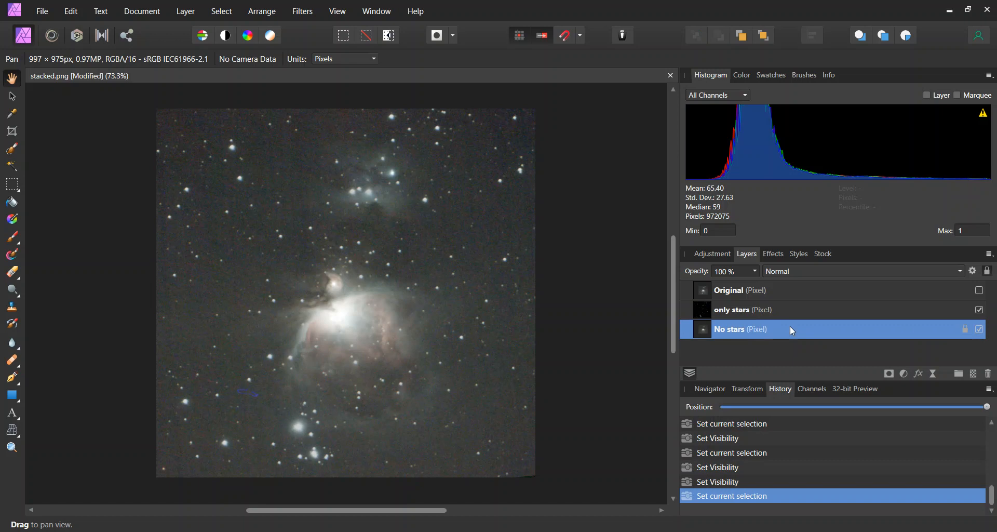
click(979, 310)
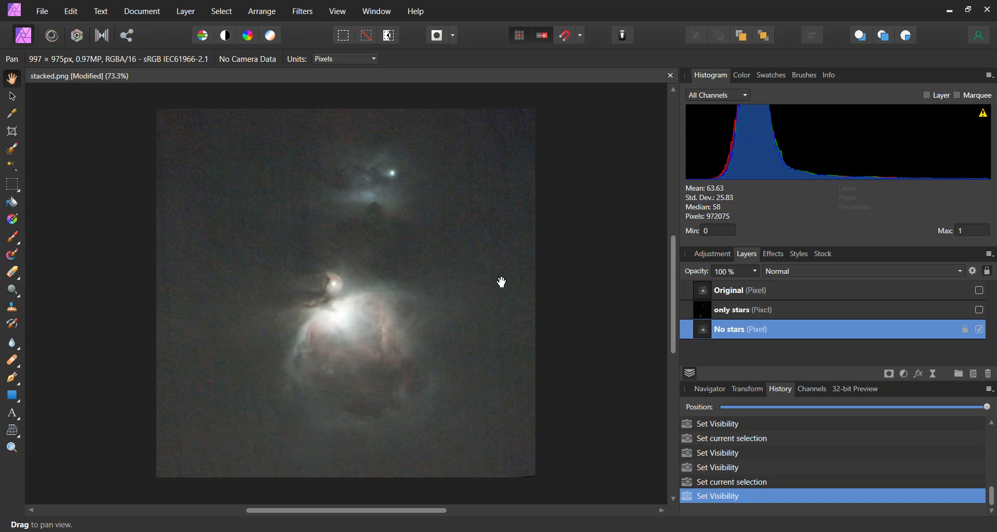
click(301, 12)
mouse_move(307, 170)
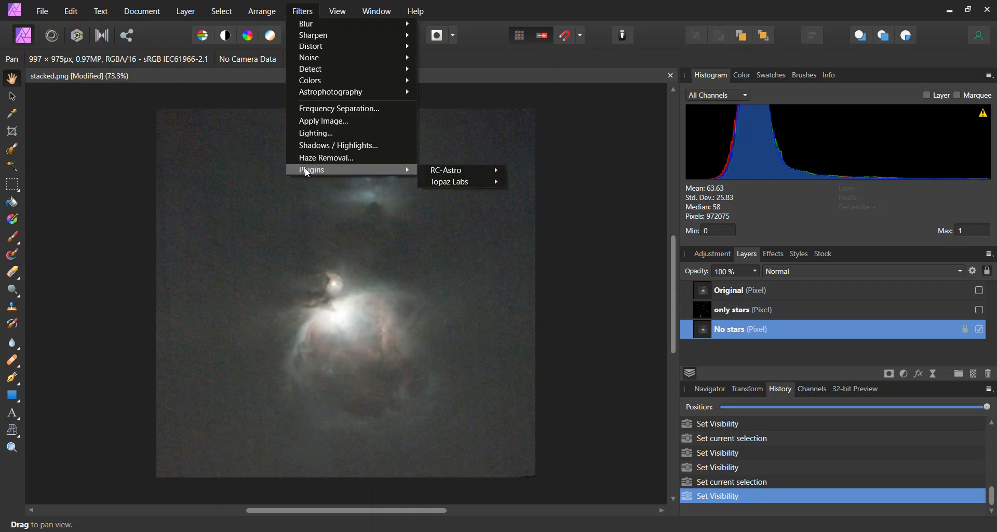
mouse_move(448, 183)
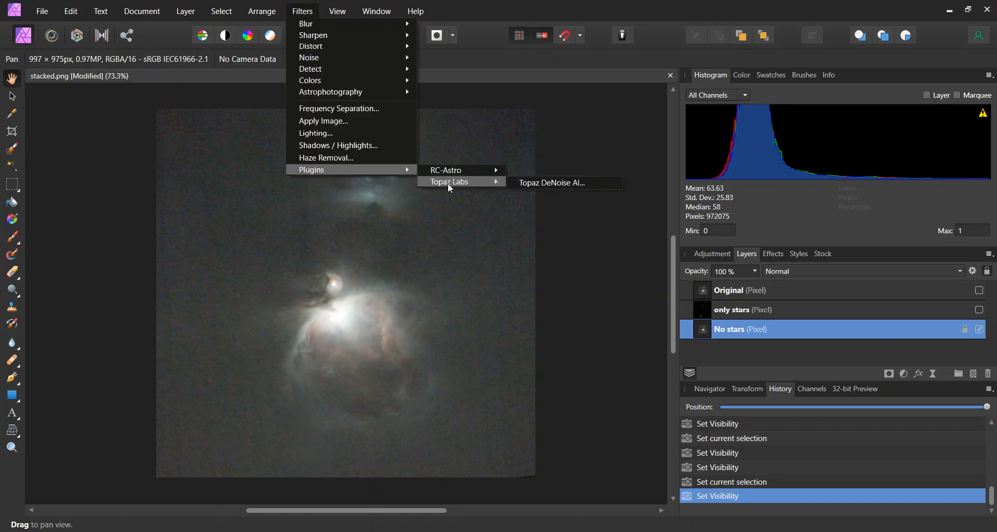
click(555, 182)
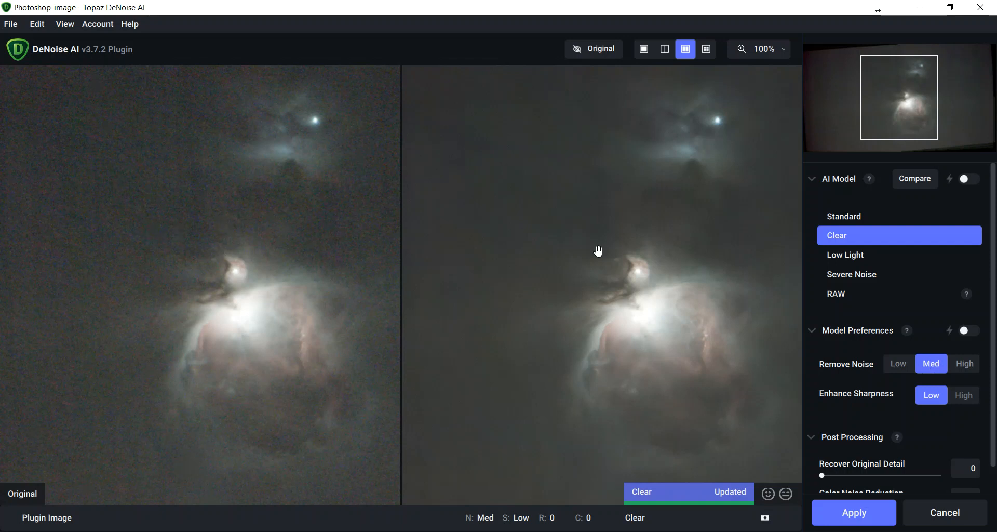
click(969, 401)
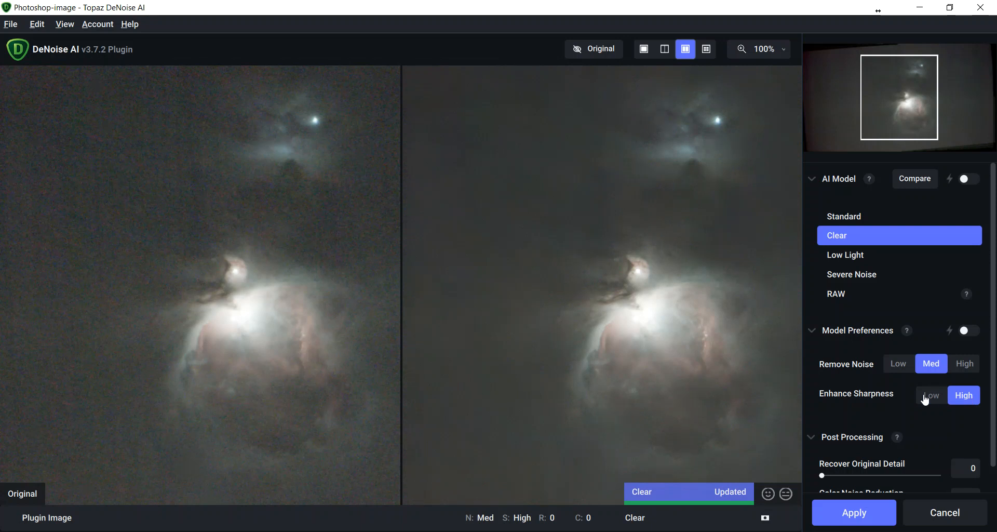
click(860, 519)
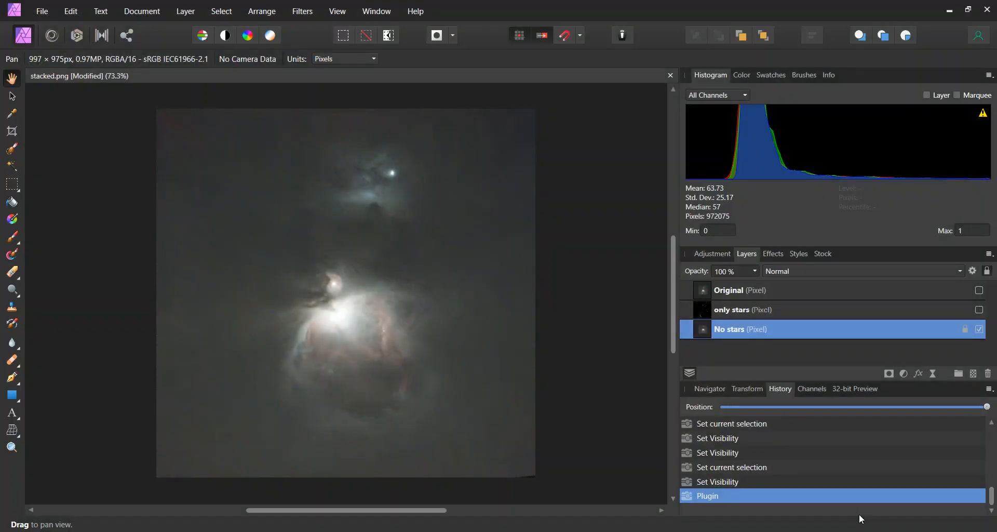
Apply a Curves adjustment to the No stars layer that brightens the nebula, darkens the background and tames highlights around X 0.596, Y 0.654, and merge it.
click(704, 252)
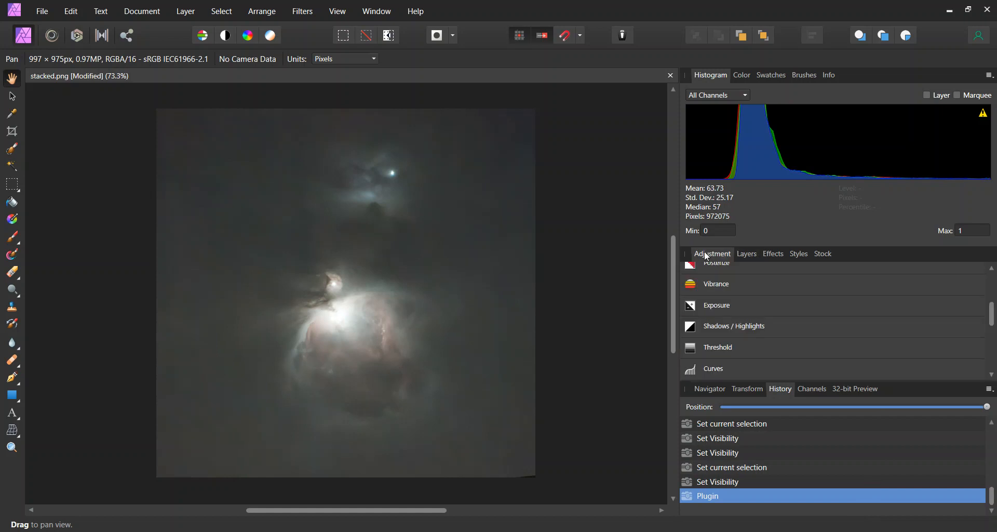
click(712, 370)
drag(991, 307, 992, 322)
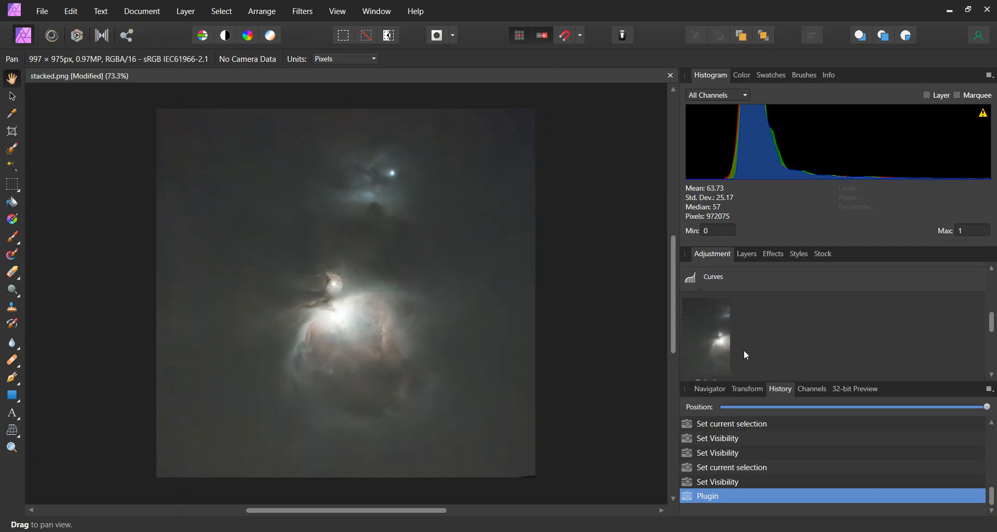
click(710, 346)
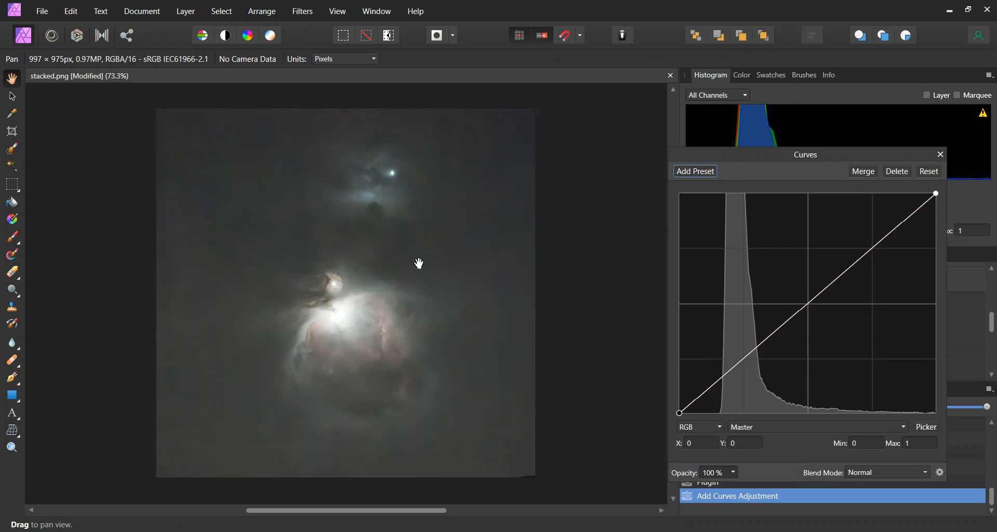
click(927, 429)
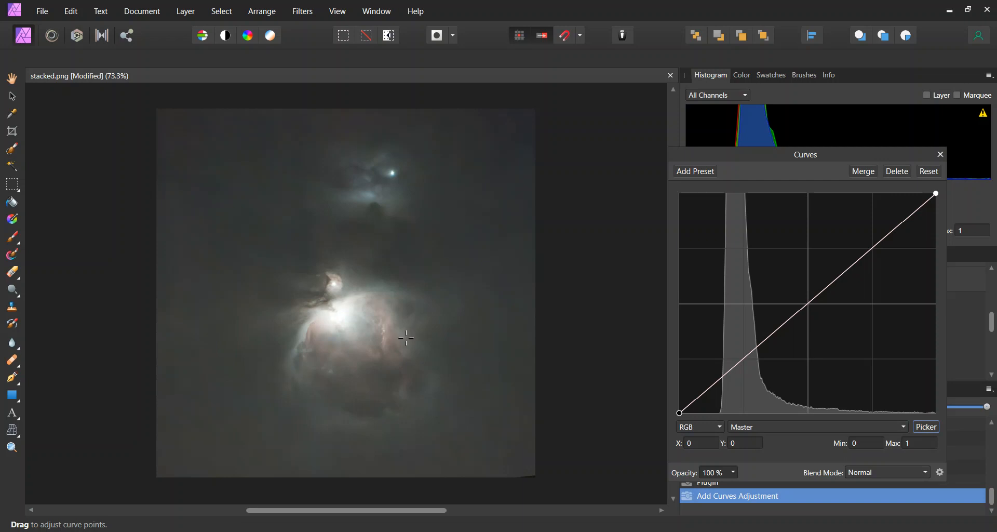
drag(405, 337, 406, 317)
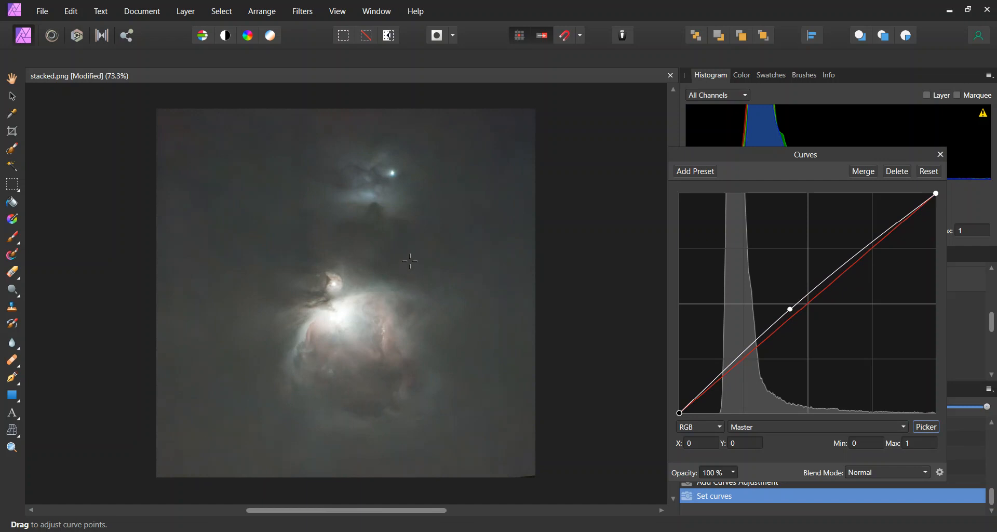
drag(411, 273, 416, 326)
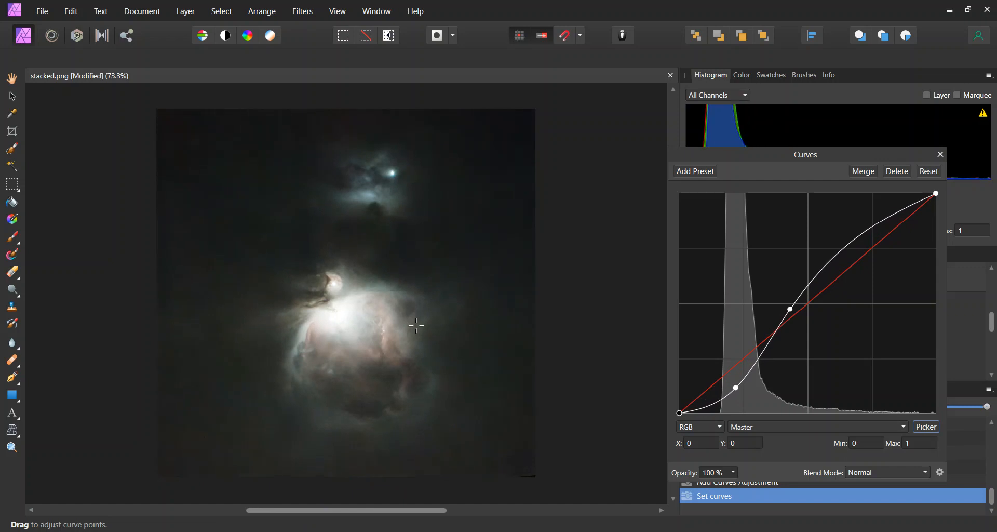
mouse_move(416, 325)
mouse_down()
mouse_move(413, 314)
mouse_move(419, 324)
mouse_up()
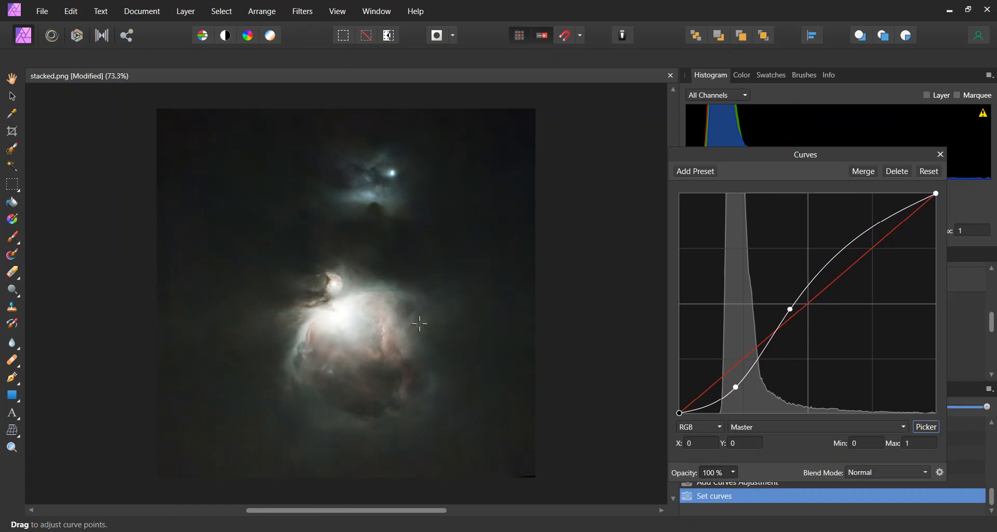
drag(827, 261, 834, 273)
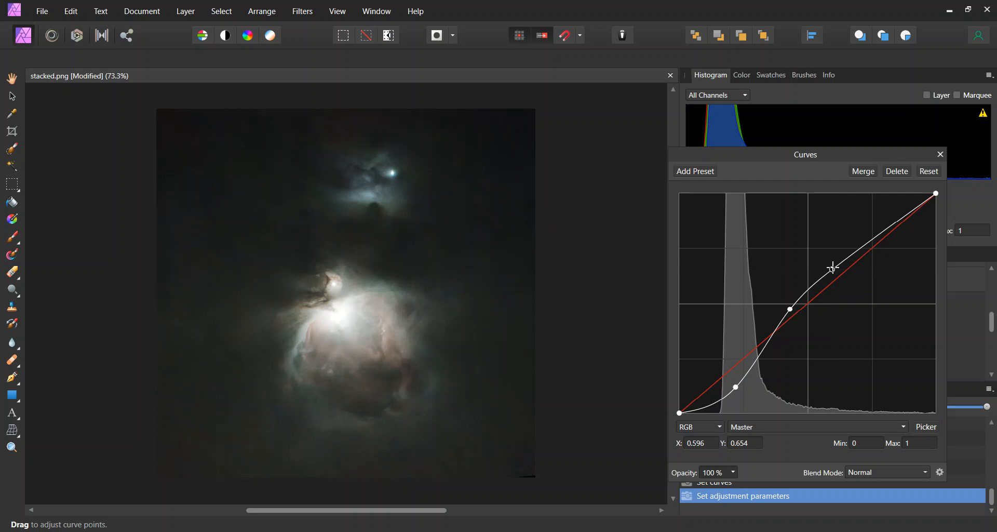
click(865, 174)
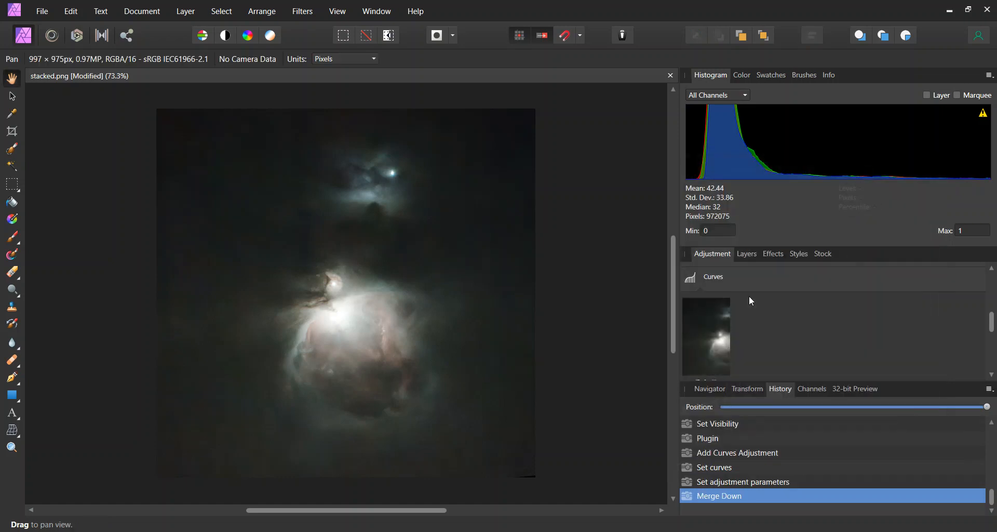
Merge a second Curves adjustment into the No stars layer, lifting the nebula midtones, deepening the background and placing a highlight point at X 0.596, Y 0.645.
click(712, 329)
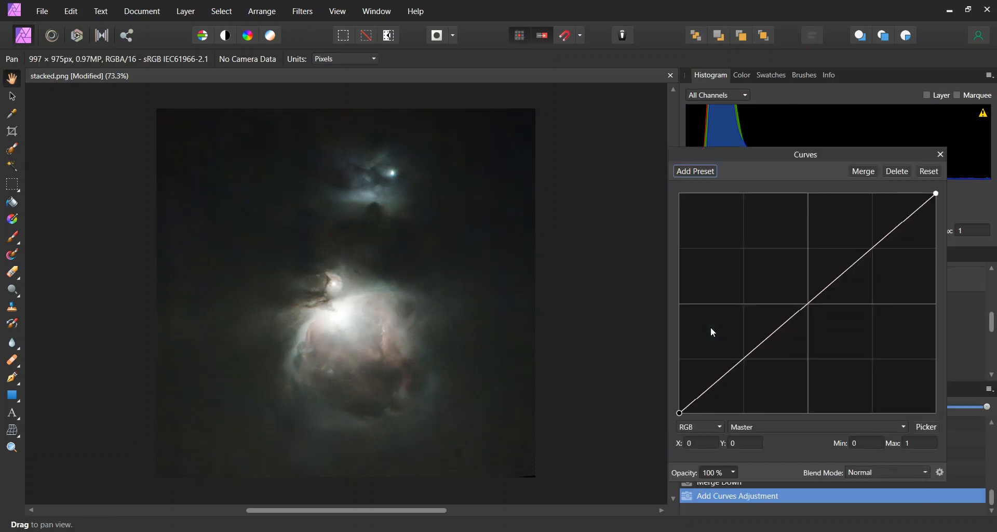
click(931, 428)
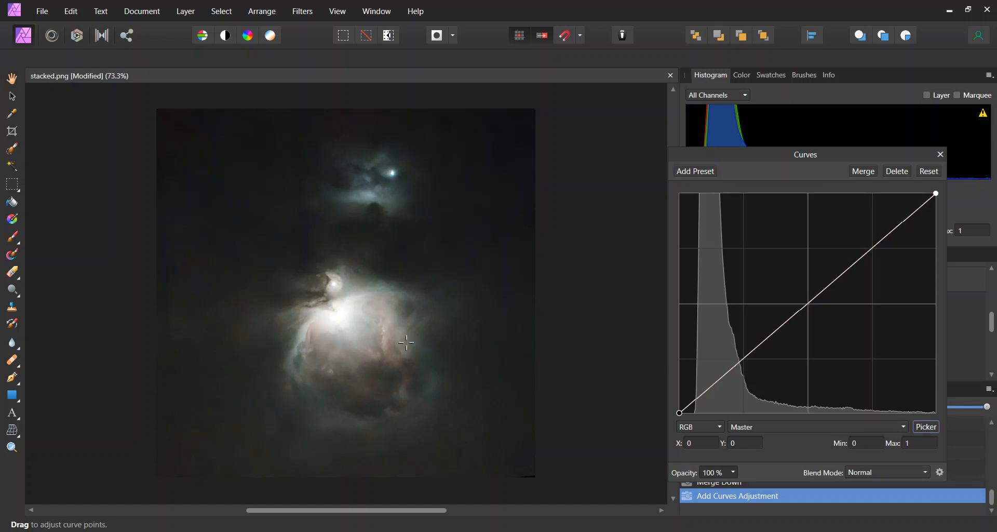
drag(406, 342, 406, 317)
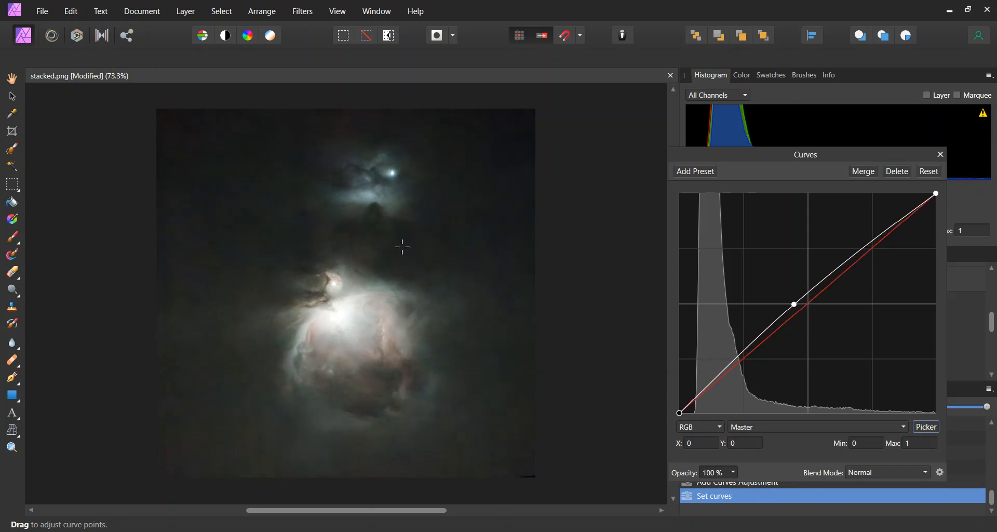
drag(402, 244, 408, 272)
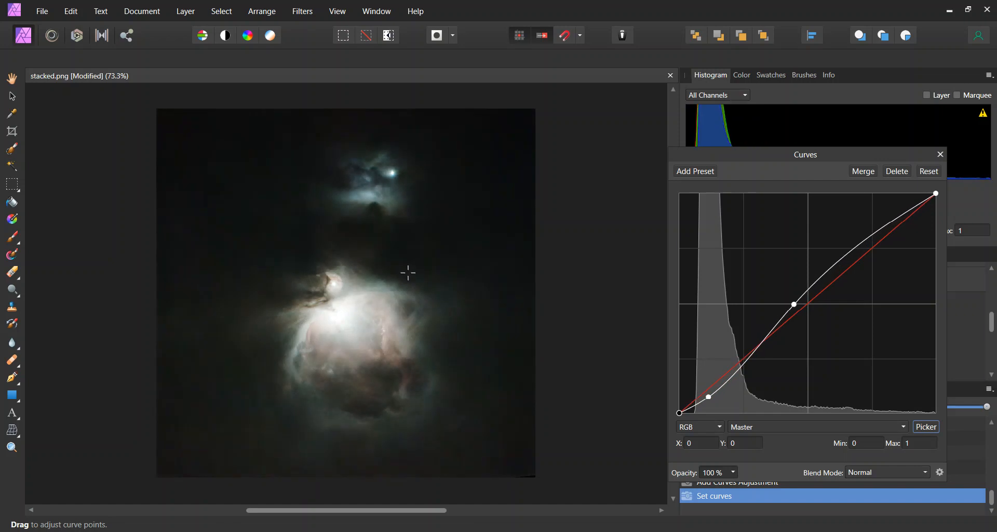
click(832, 271)
drag(831, 272, 833, 274)
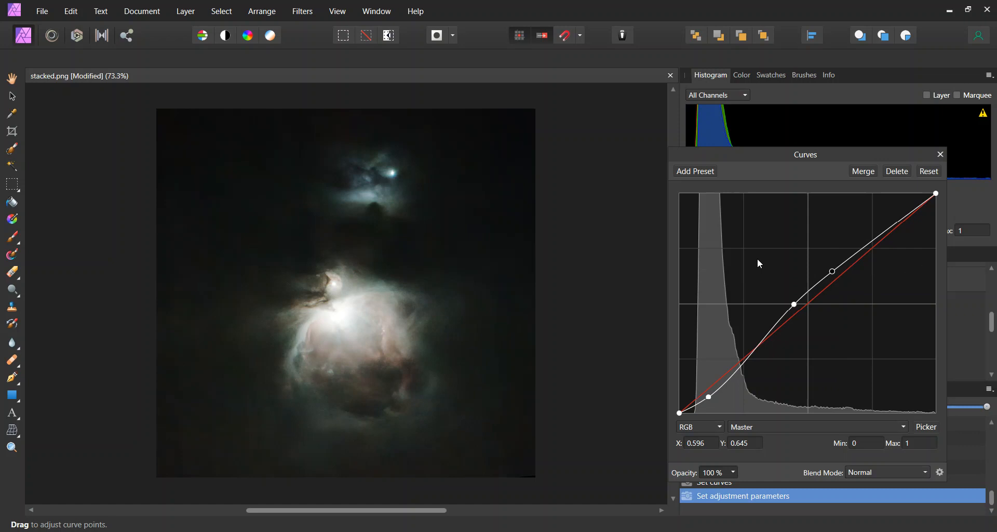
click(863, 171)
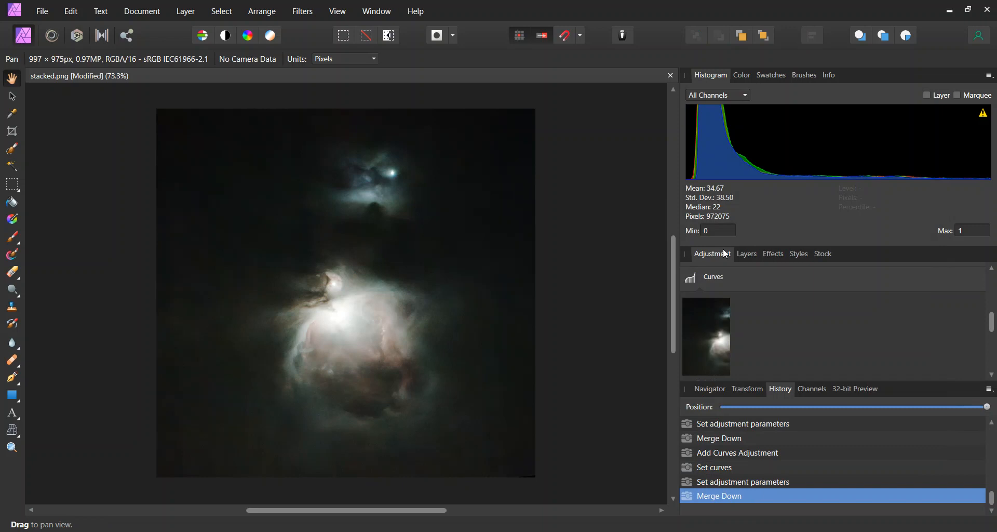
Add a Vibrance adjustment to the No stars layer with Vibrance at 48% and increased Saturation, and merge it down.
click(708, 273)
scroll(756, 315, up, 5)
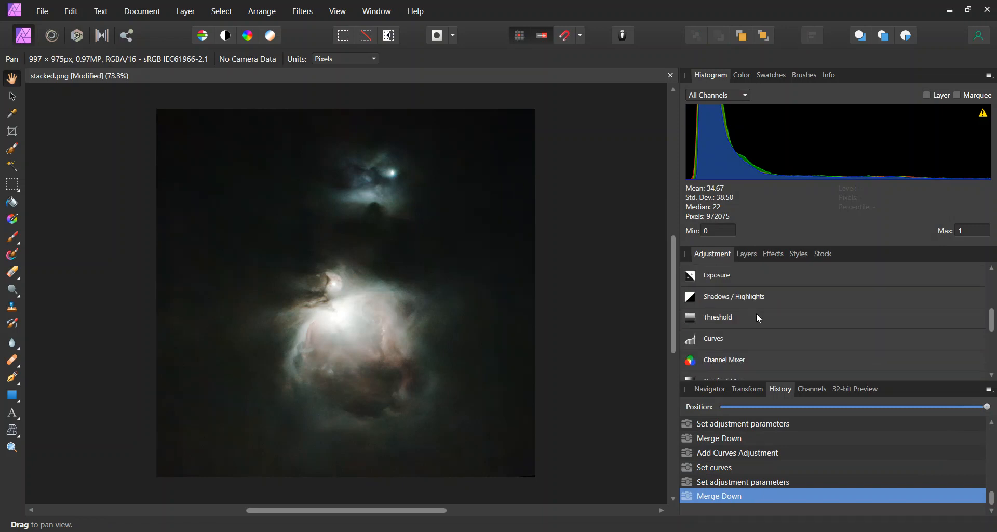
click(711, 313)
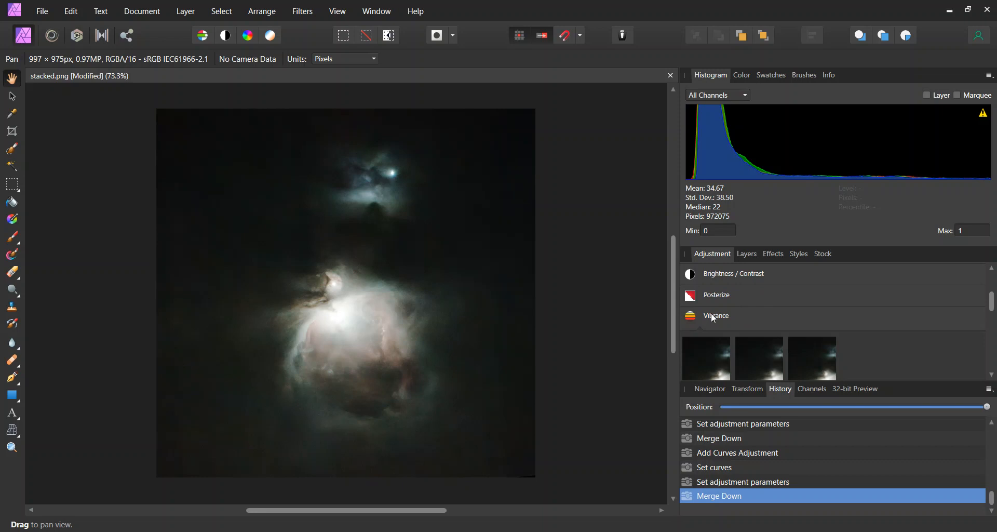
click(719, 355)
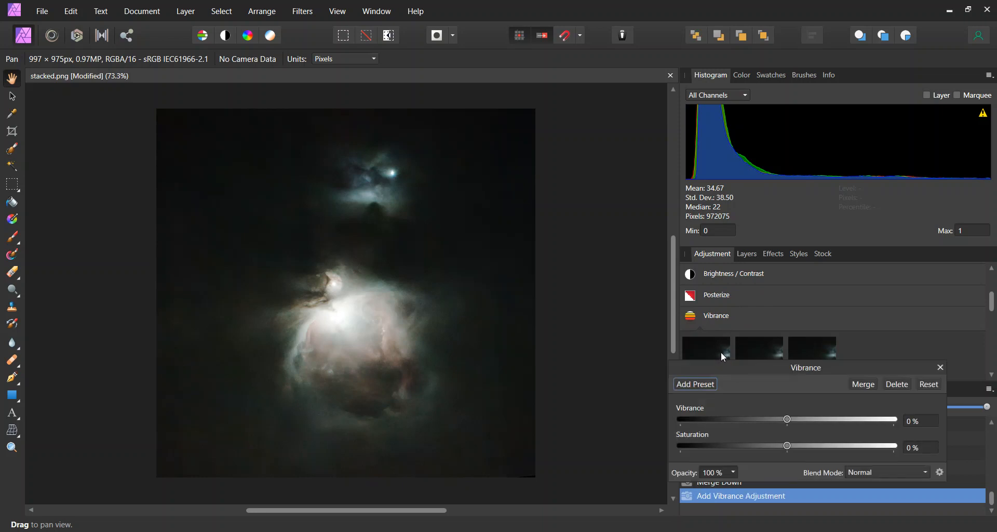
drag(786, 416, 839, 420)
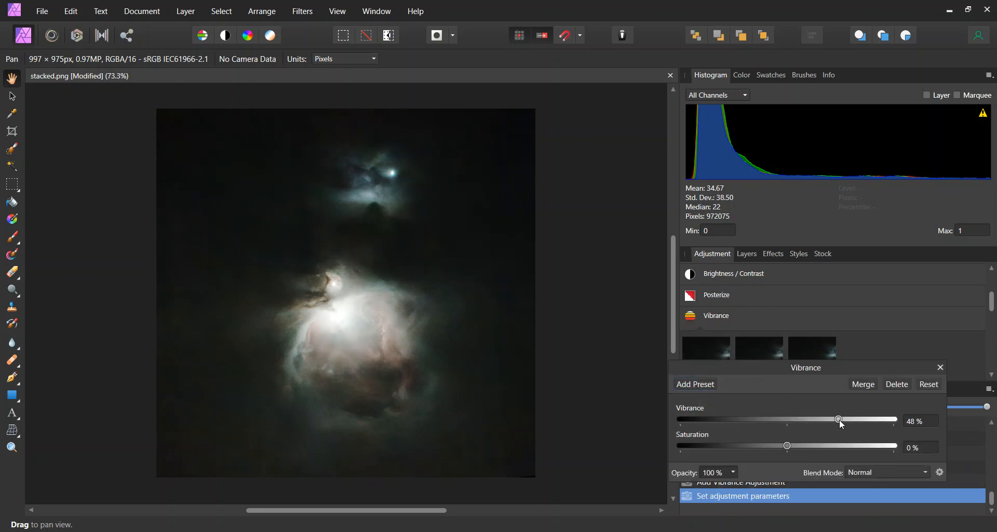
drag(787, 445, 831, 447)
click(864, 384)
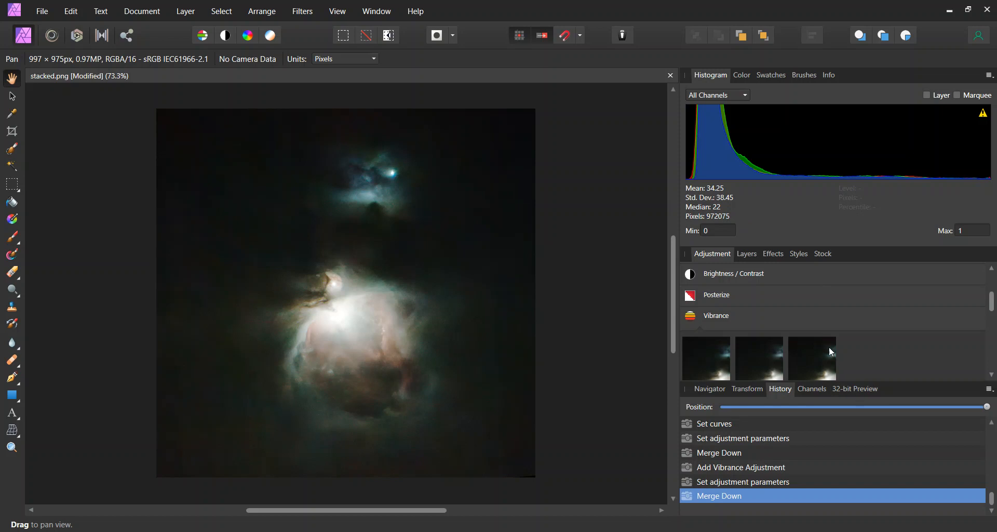
Show the only stars layer and denoise the No stars layer with Topaz DeNoise AI, using Clear, Remove Noise Med and Enhance Sharpness Low.
click(750, 256)
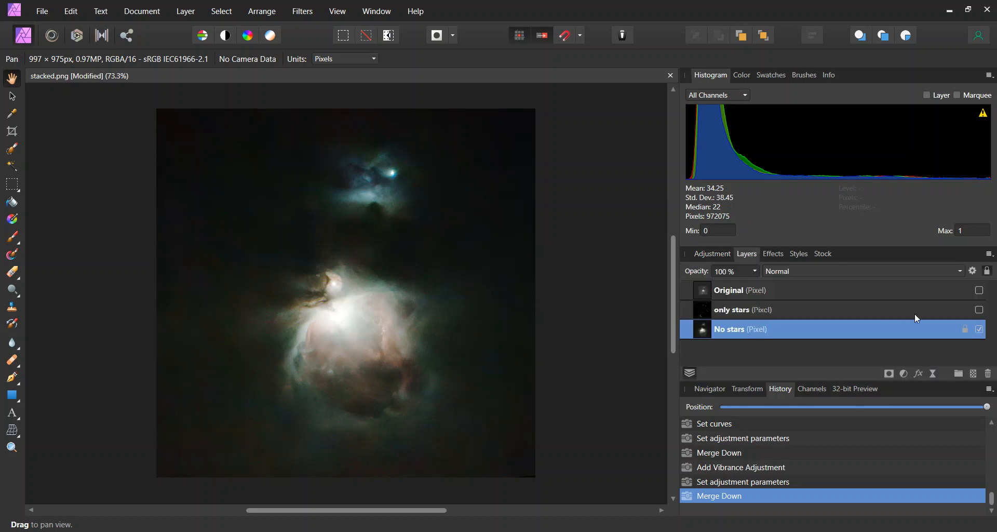
click(979, 311)
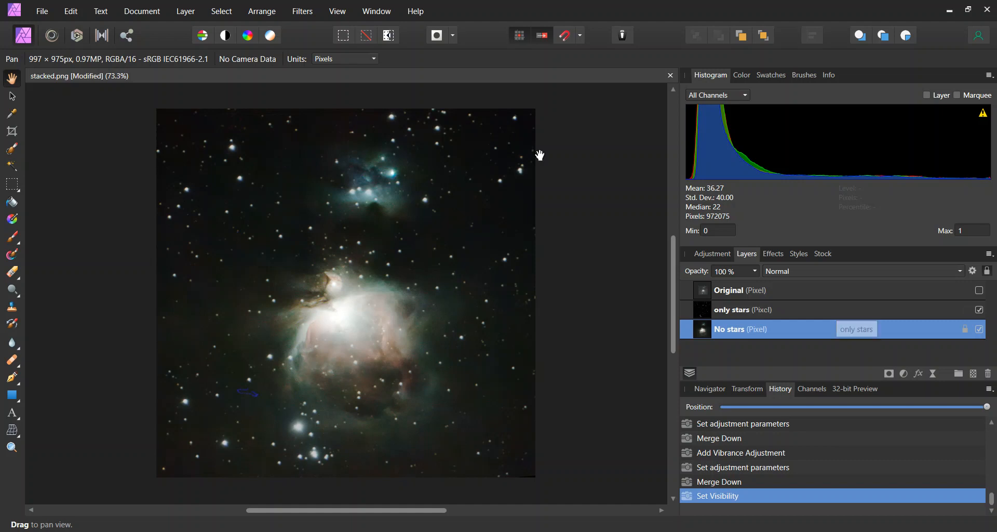
click(301, 13)
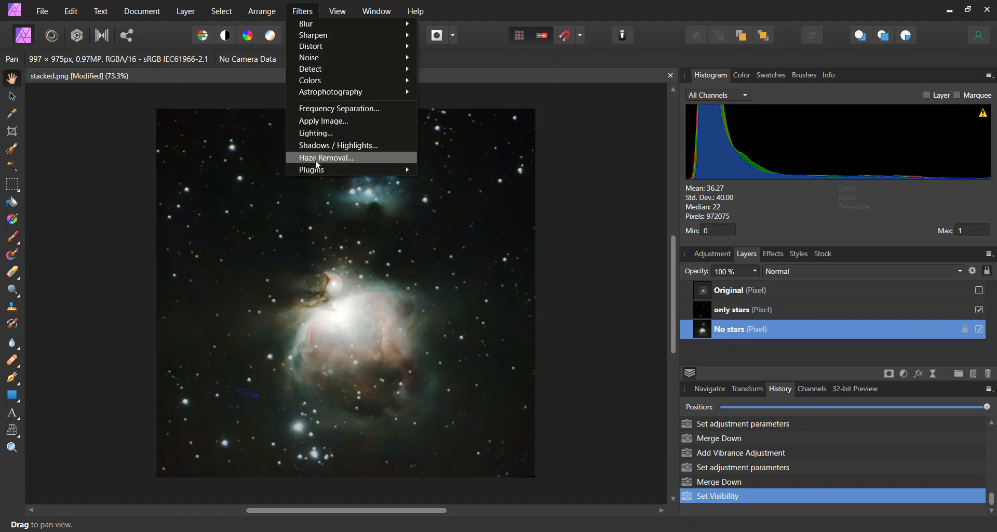
mouse_move(318, 170)
mouse_move(456, 181)
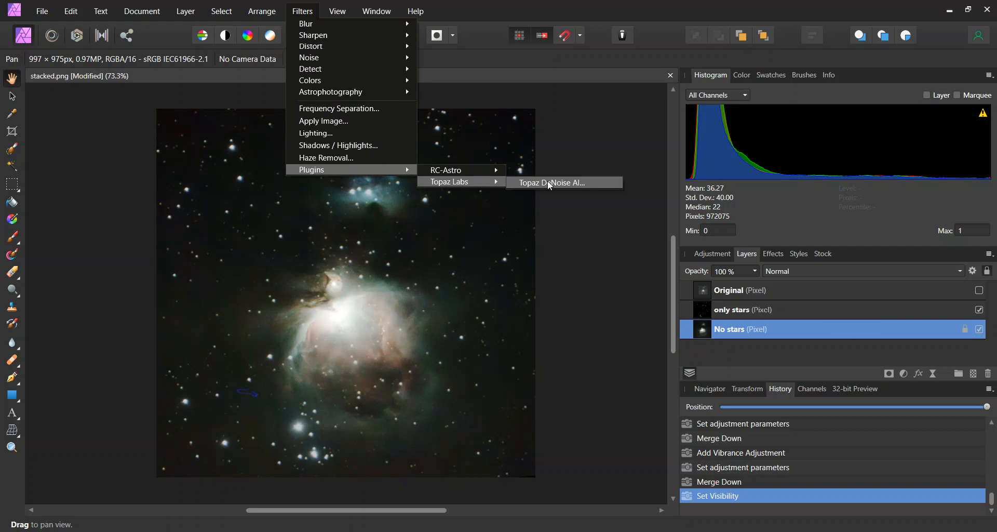
click(549, 183)
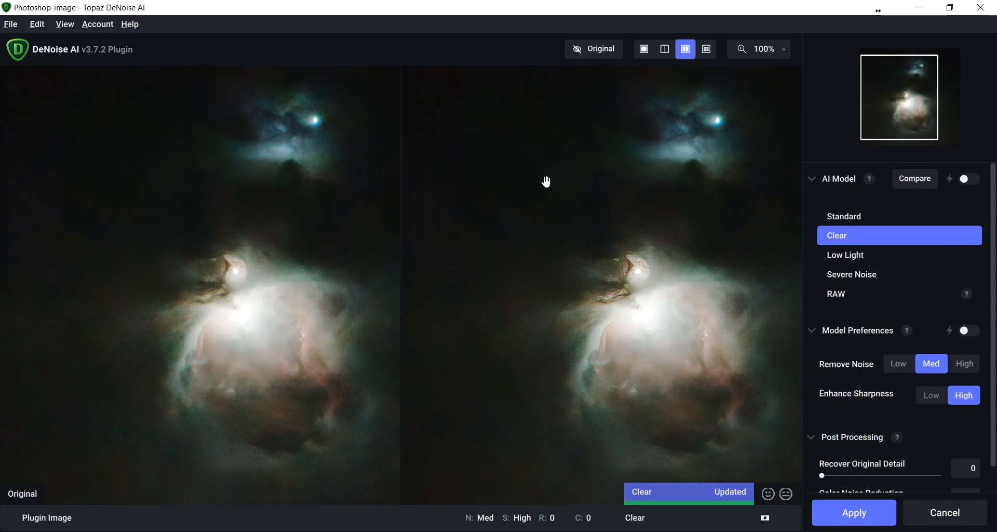
click(933, 396)
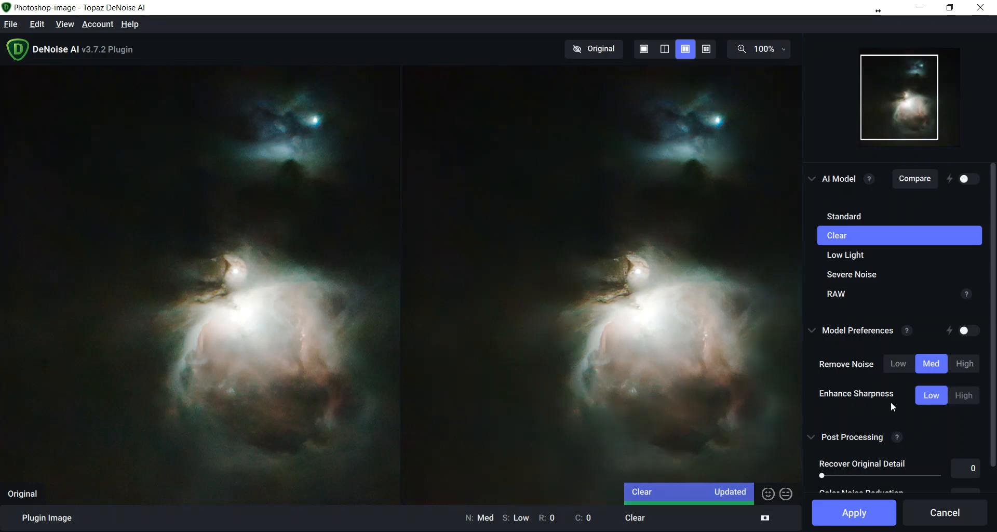
click(966, 398)
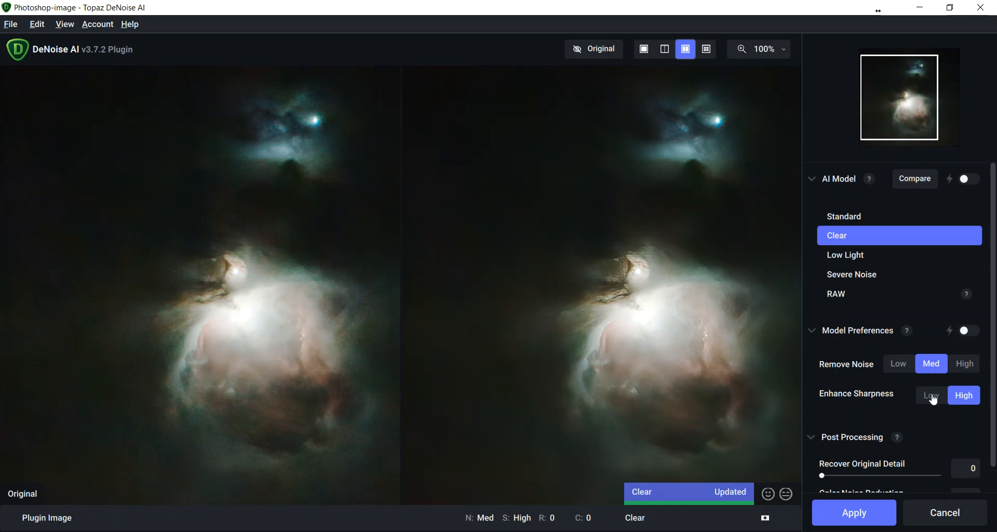
click(933, 398)
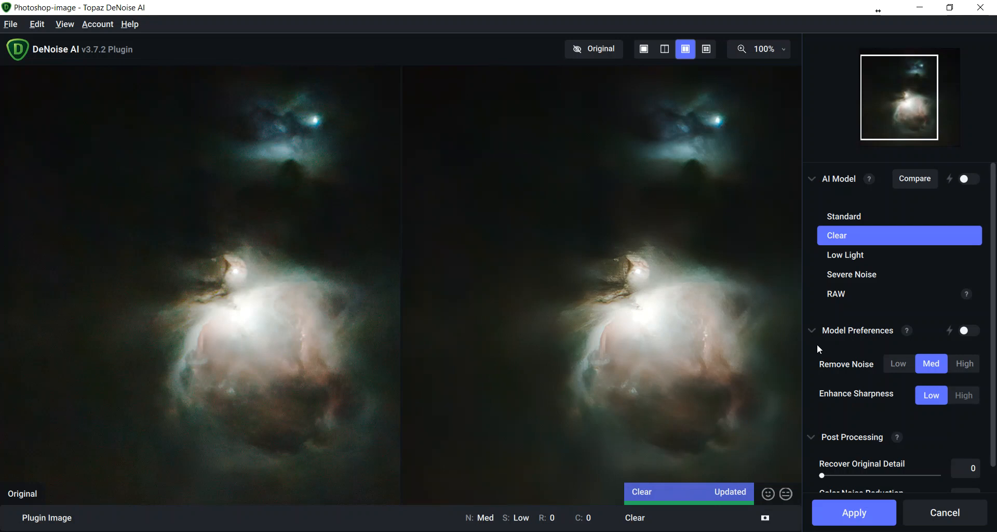
click(860, 517)
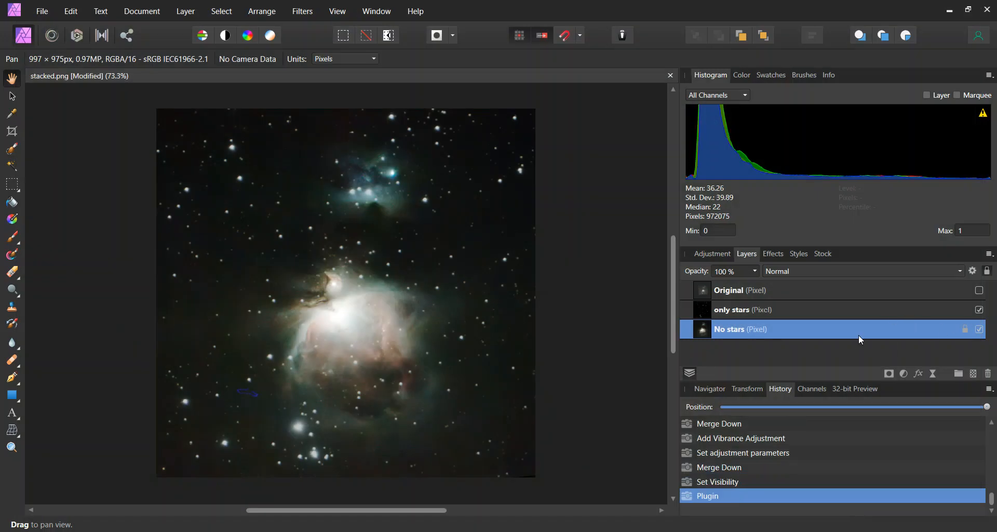
Select the only stars layer and hide the No stars layer to isolate the stars.
click(979, 329)
click(874, 307)
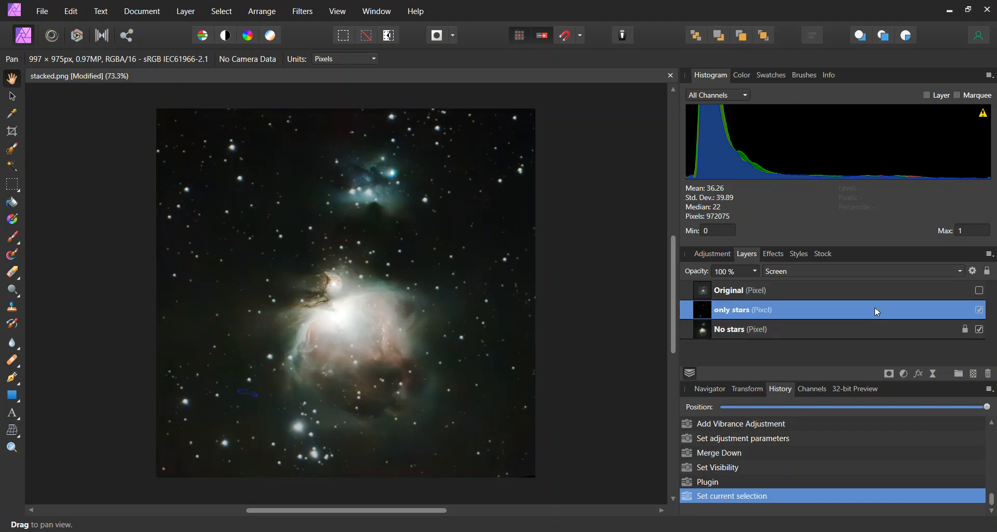
click(980, 331)
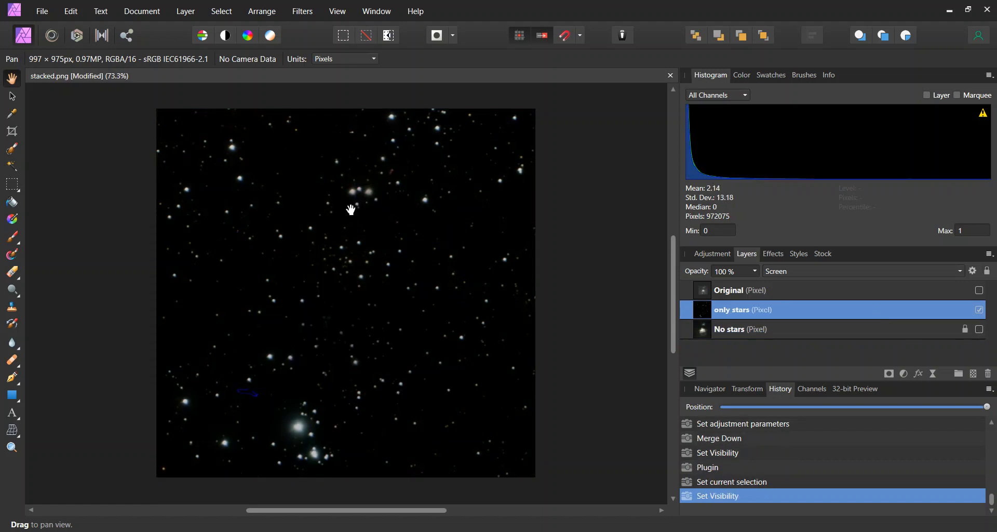
Denoise the only stars layer with the Topaz DeNoise AI plugin, using the Clear model, Remove Noise Med and Enhance Sharpness Low.
click(302, 11)
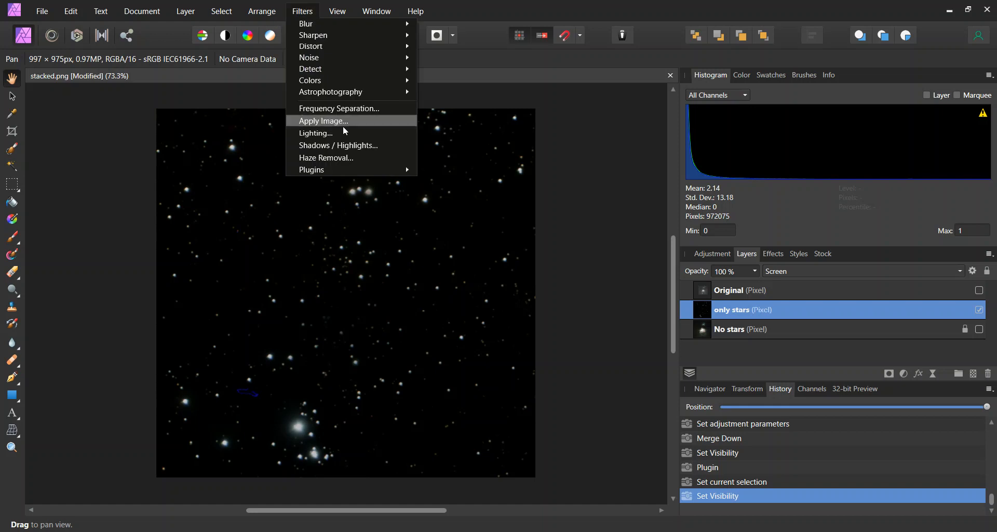
mouse_move(326, 166)
mouse_move(457, 181)
click(559, 182)
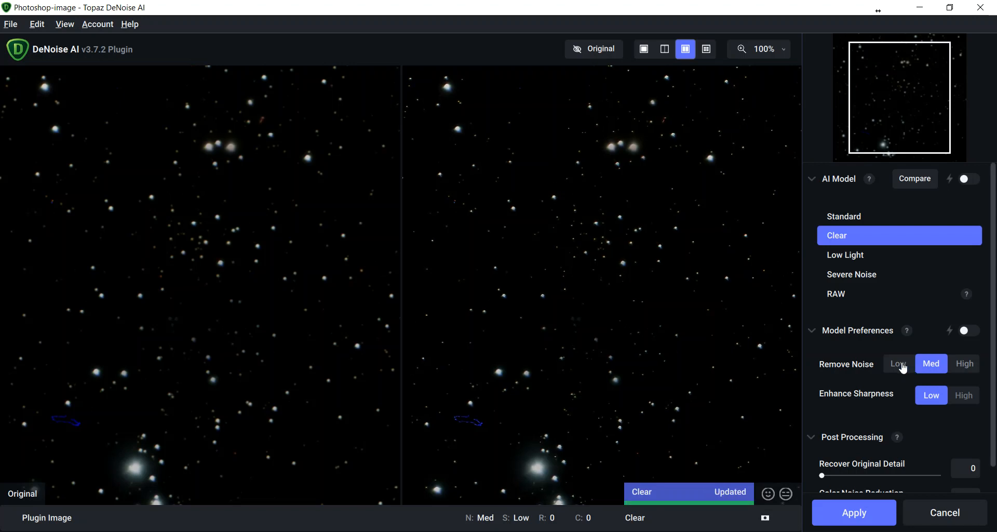
click(902, 368)
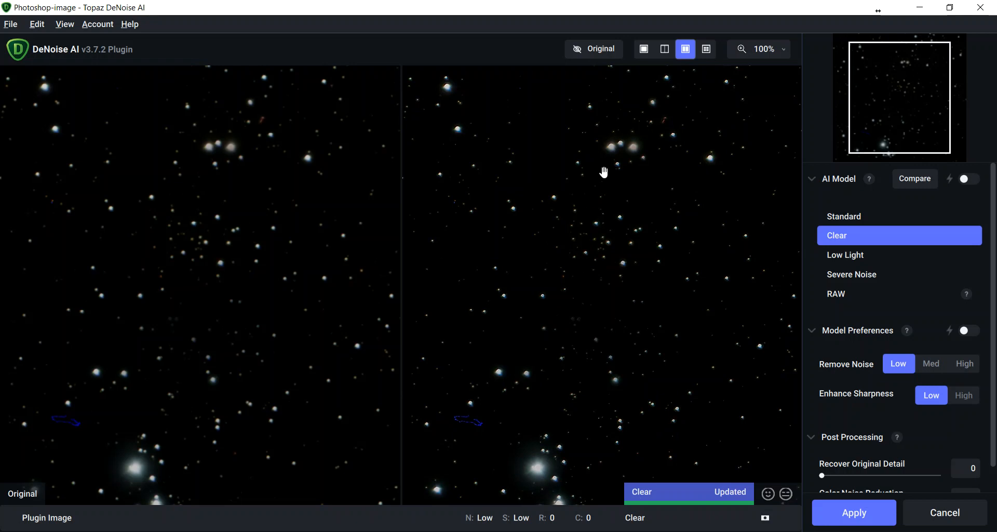
click(931, 369)
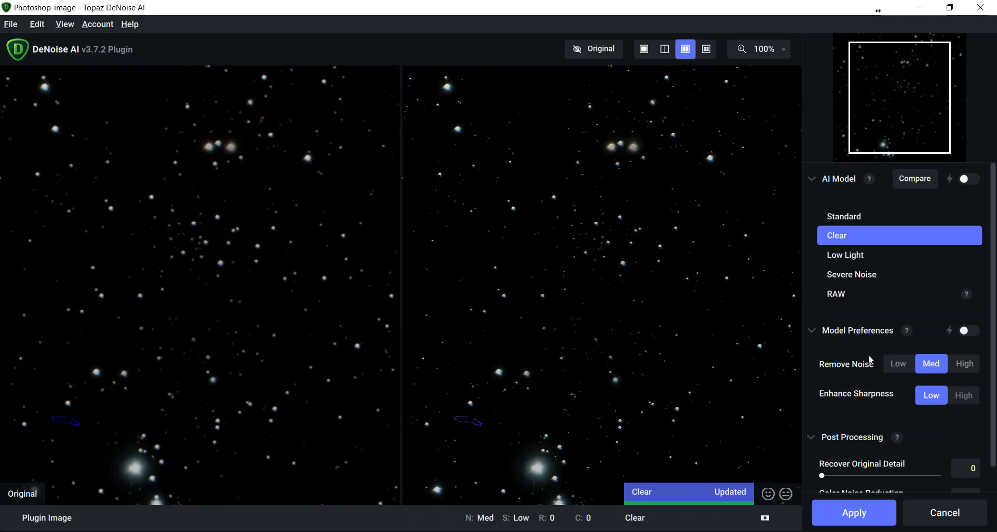
click(856, 514)
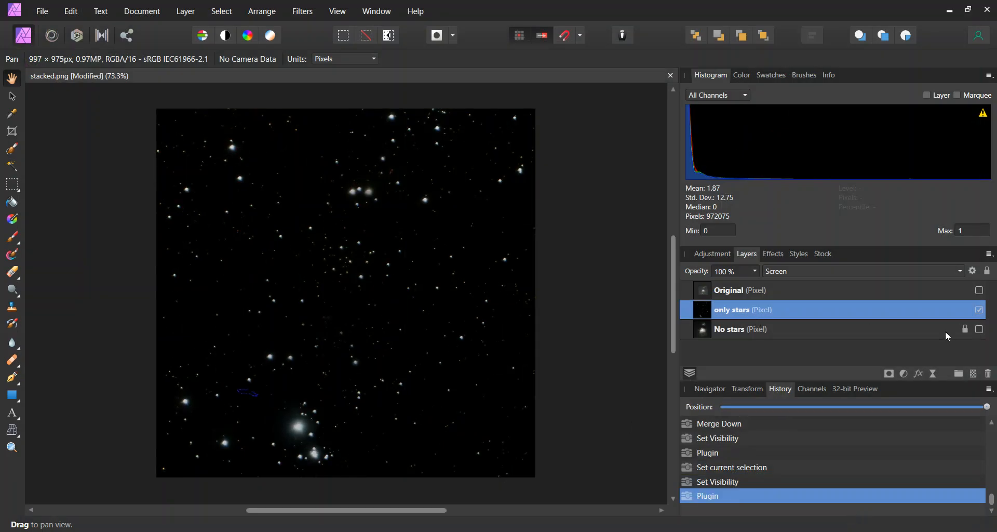
Show and select the No stars layer, and hide the only stars layer to isolate the nebula.
click(978, 329)
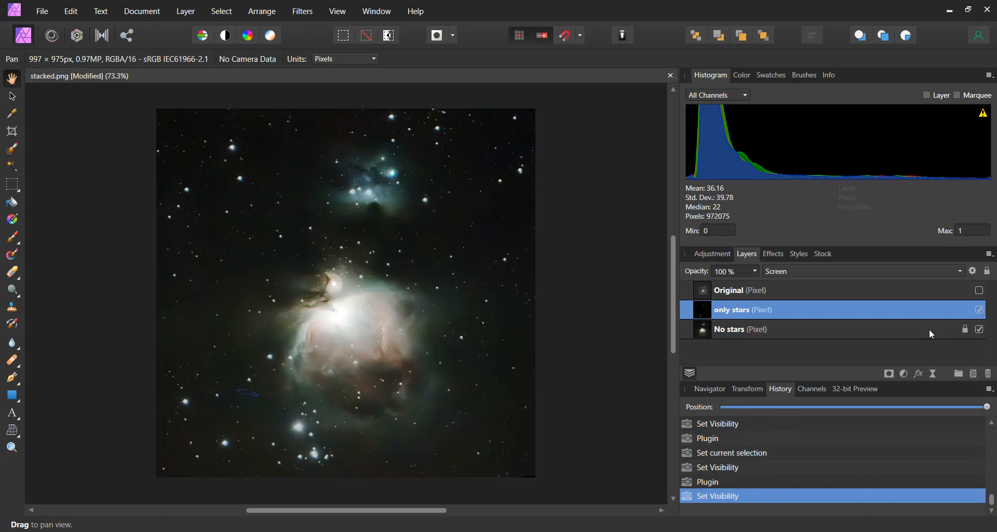
click(839, 332)
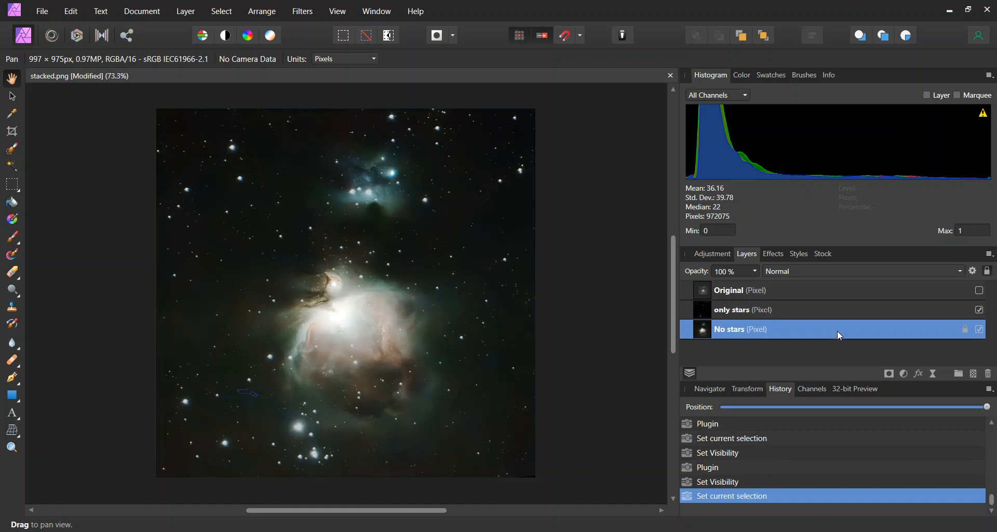
click(980, 311)
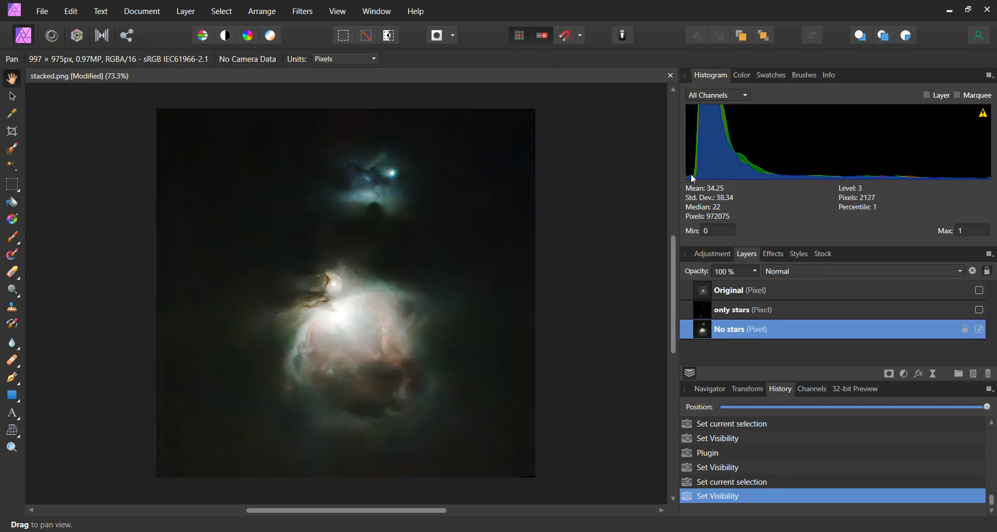
Add a Levels adjustment to the No stars layer with Black Level at 3% and merge it down.
click(715, 256)
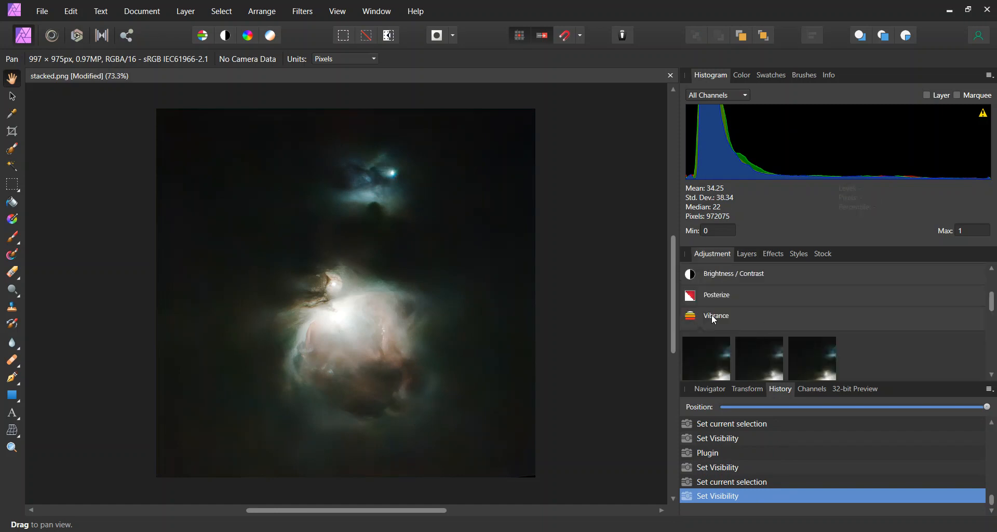
scroll(715, 319, up, 5)
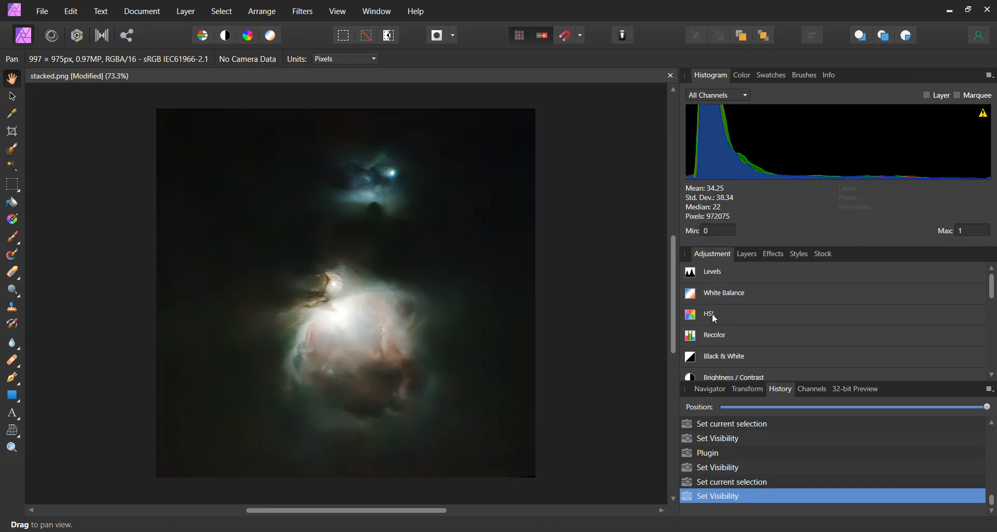
click(716, 272)
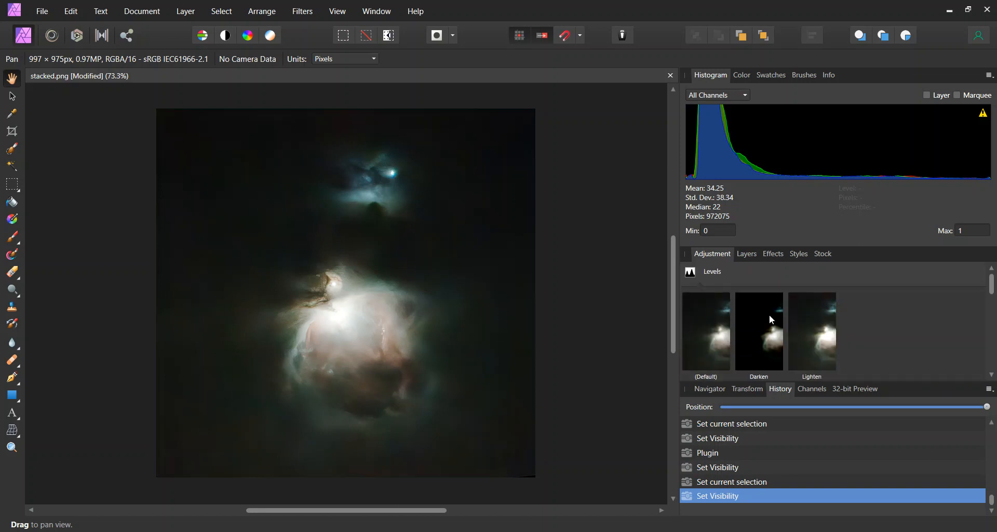
click(707, 336)
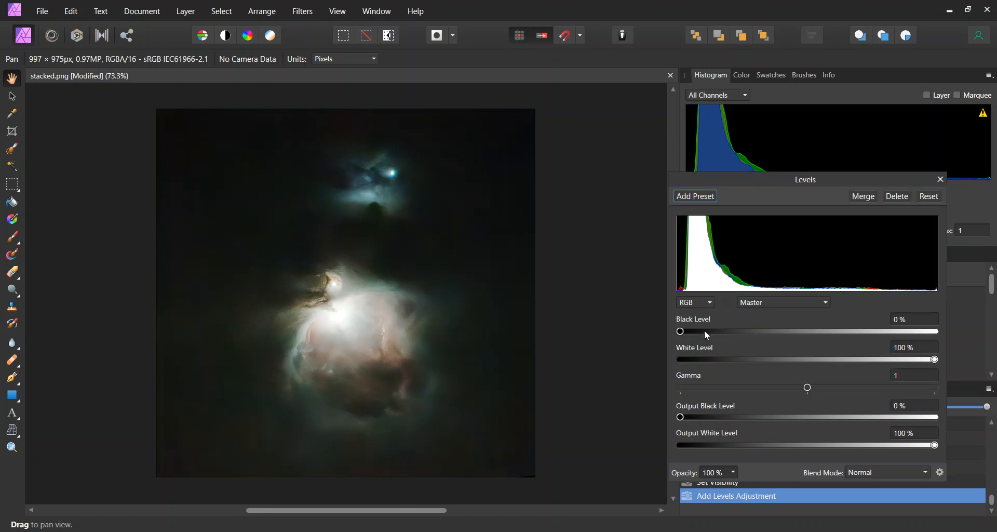
drag(686, 328, 691, 336)
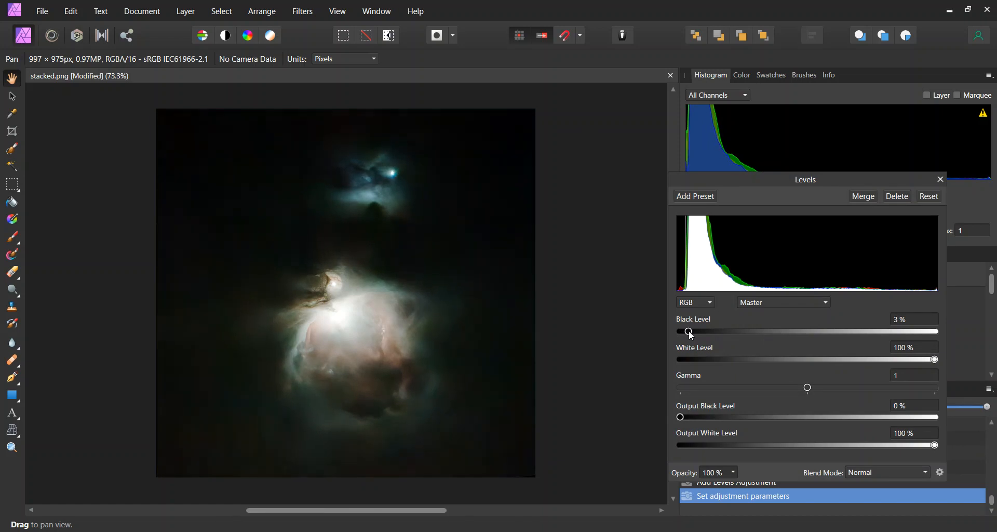
click(863, 197)
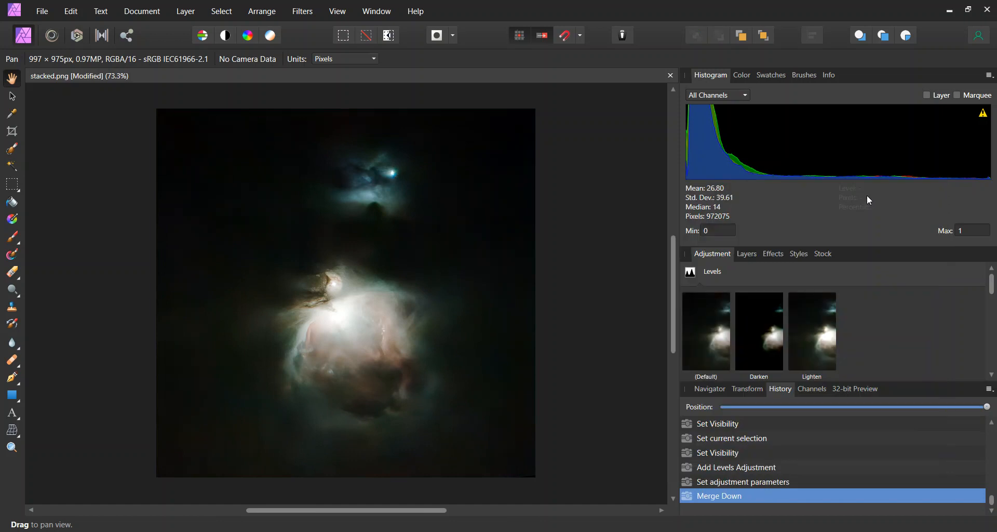
Show the only stars layer over the nebula, toggling its visibility to compare the image with and without stars.
click(746, 255)
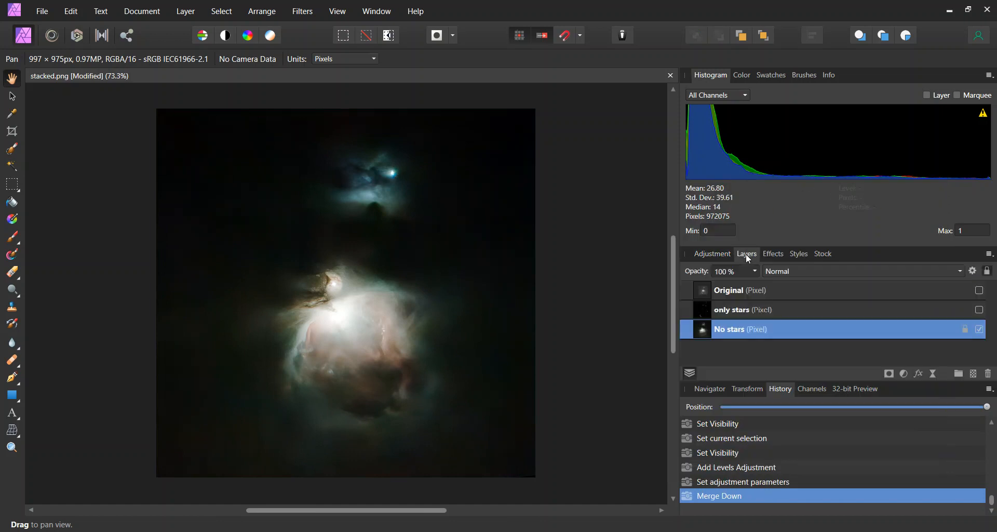
click(979, 310)
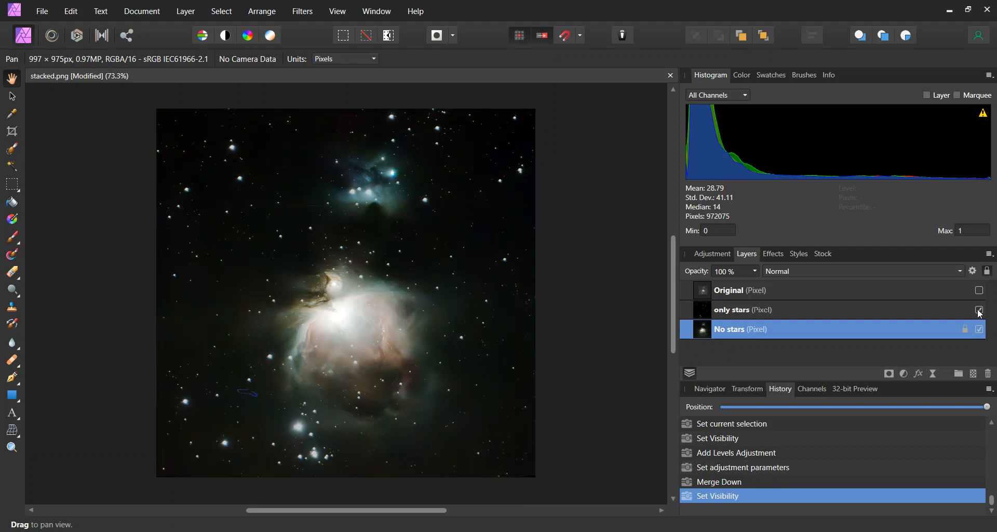
click(979, 311)
click(979, 310)
Set up a JPEG export of the whole document with the JPEG (High quality) preset and proceed to saving.
click(42, 11)
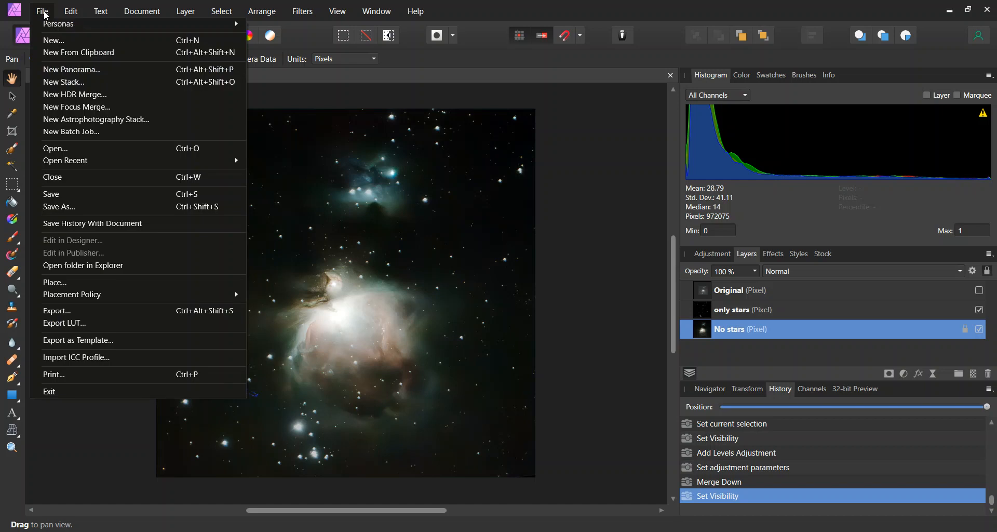
click(49, 313)
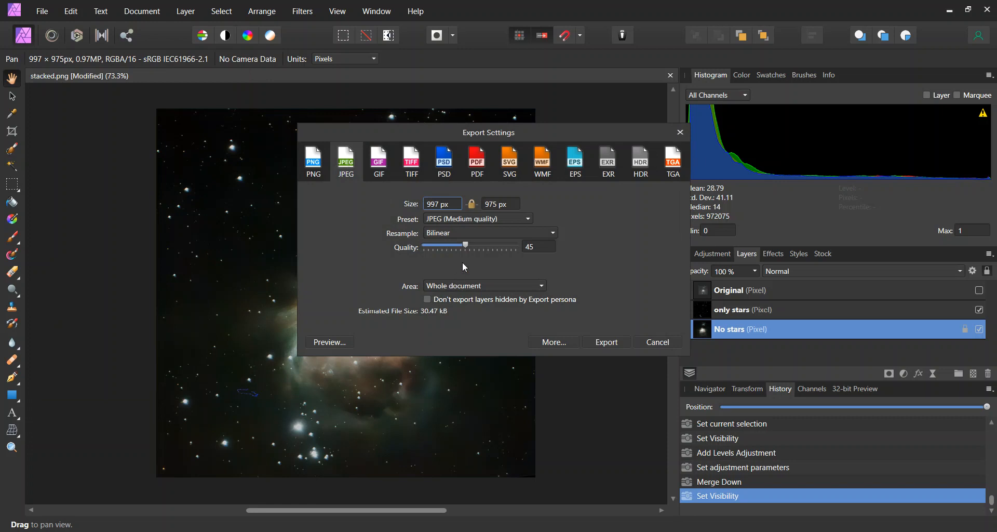
click(510, 220)
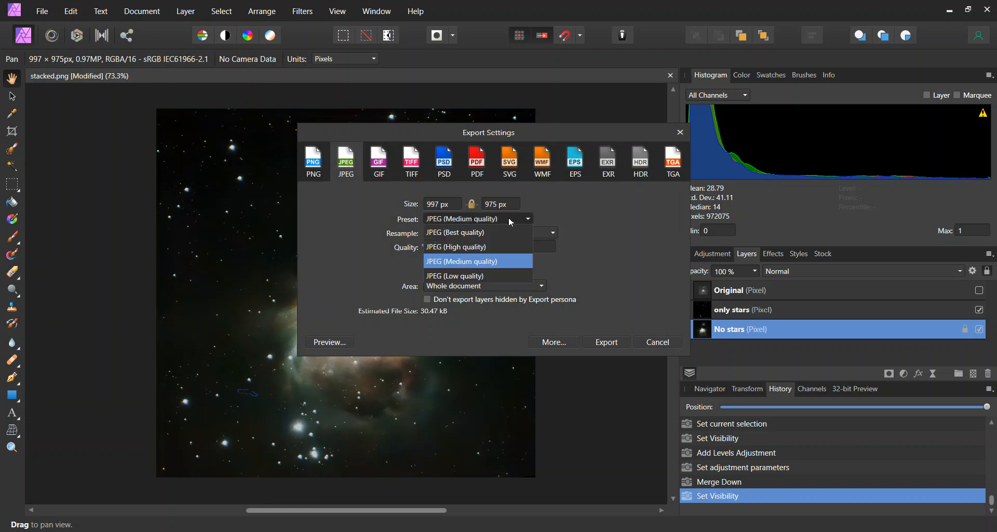
click(480, 246)
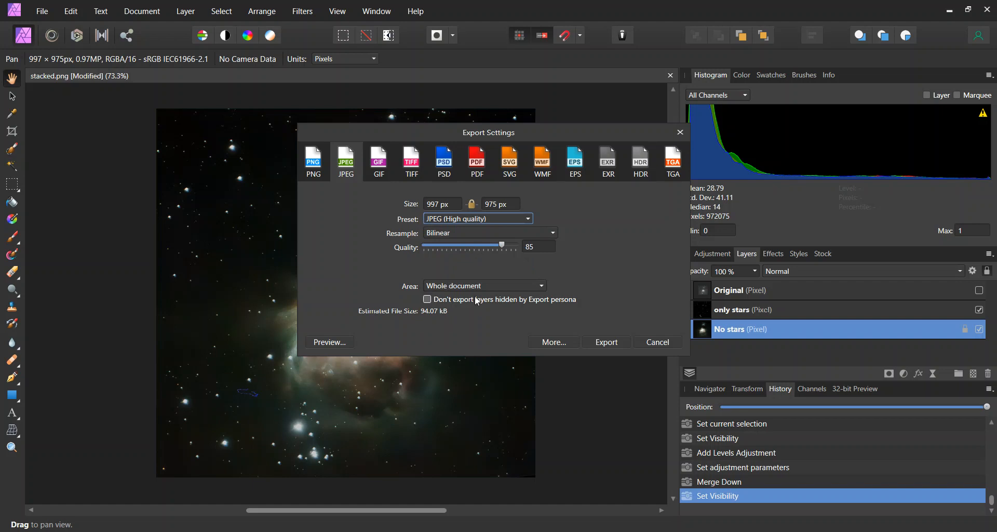
click(606, 340)
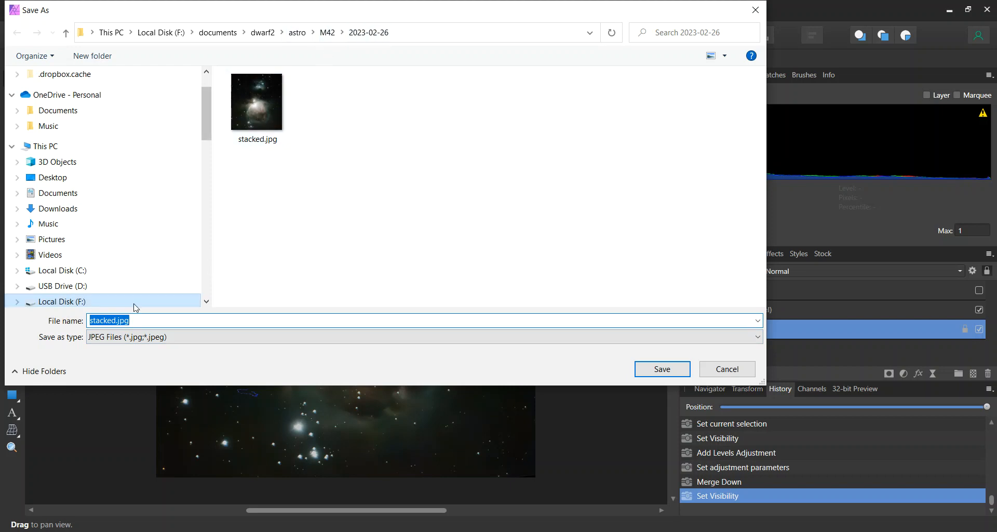
Name the exported file demo.jpg and save it in the 2023-02-26 folder.
click(113, 319)
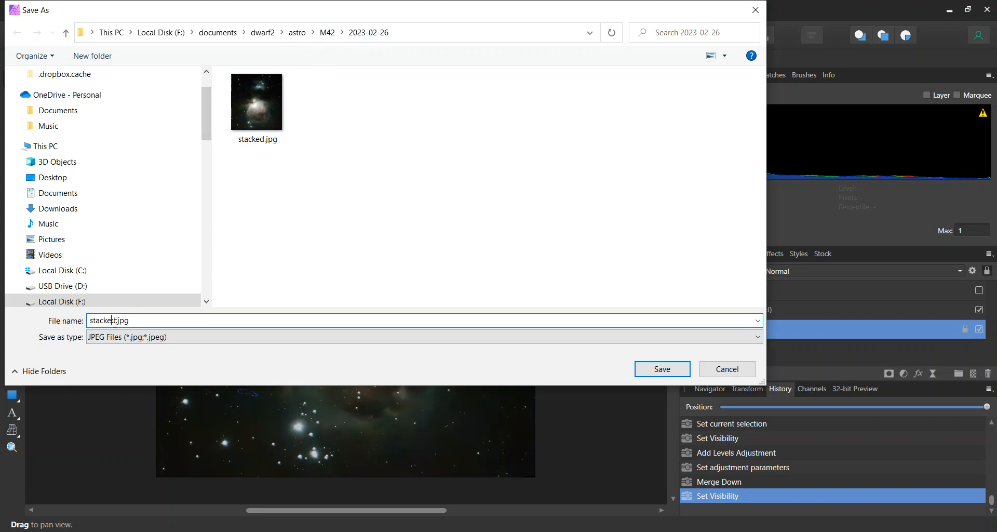
drag(115, 321, 78, 322)
text(demo)
click(669, 372)
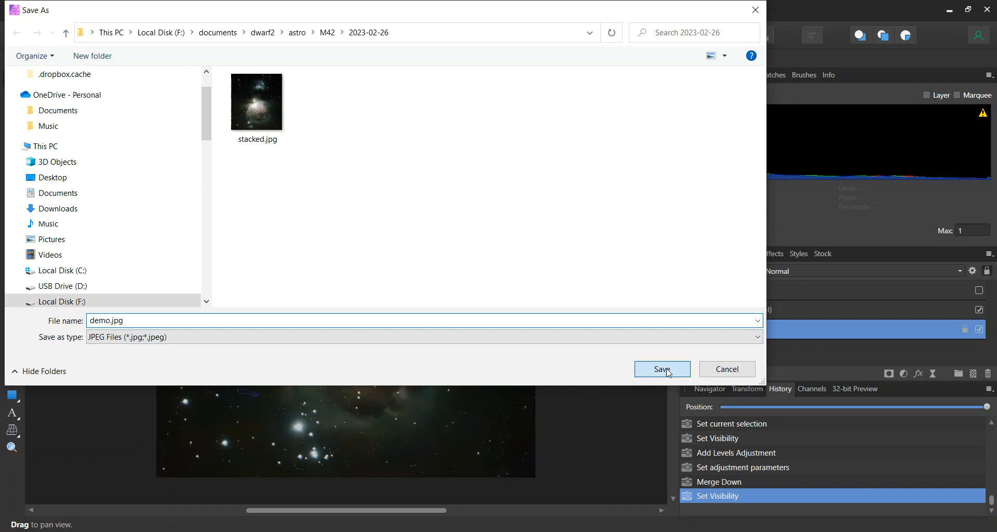